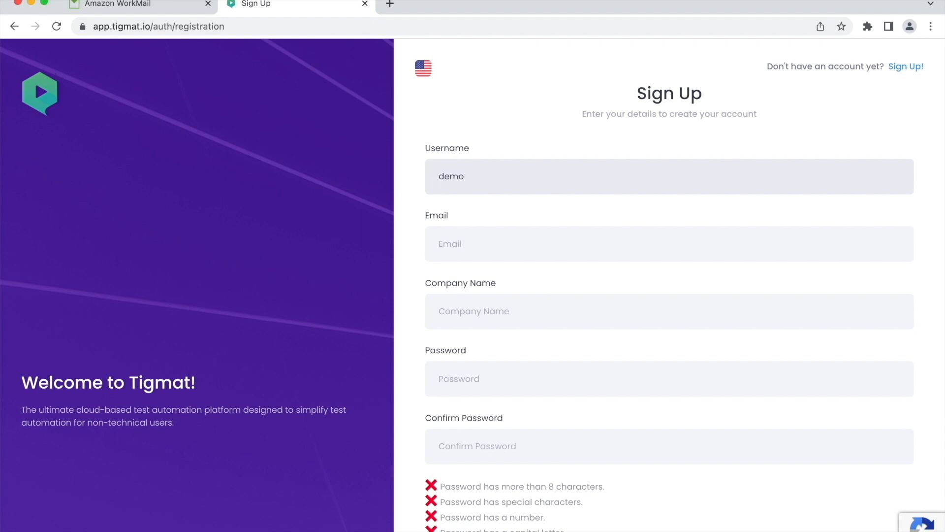
# - Fill in the sign-up email, the company name demo, and the password with its confirmation
pyautogui.press('Tab')
pyautogui.write('demo')
pyautogui.press('Tab')
pyautogui.write('D•••••••••')
pyautogui.press('Tab')
pyautogui.write('••••••••••')
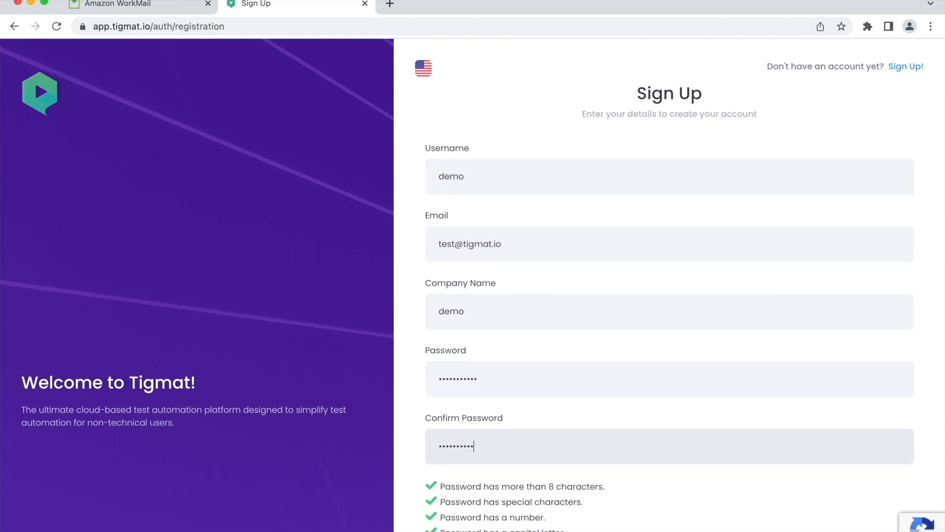
# - Keep United States of America as the country, agree to the Terms & Conditions, and submit the registration
pyautogui.scroll(-4, 492, 410)
pyautogui.click(488, 435)
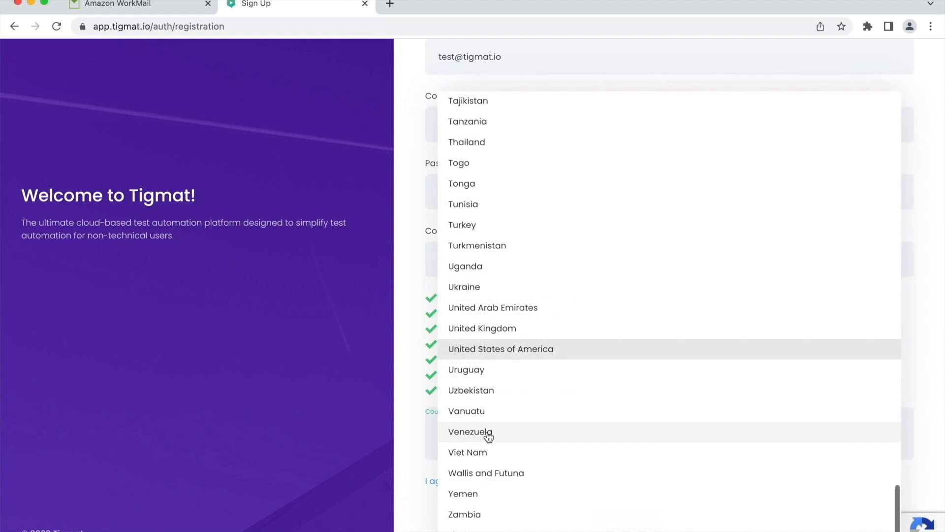
pyautogui.click(408, 429)
pyautogui.click(575, 481)
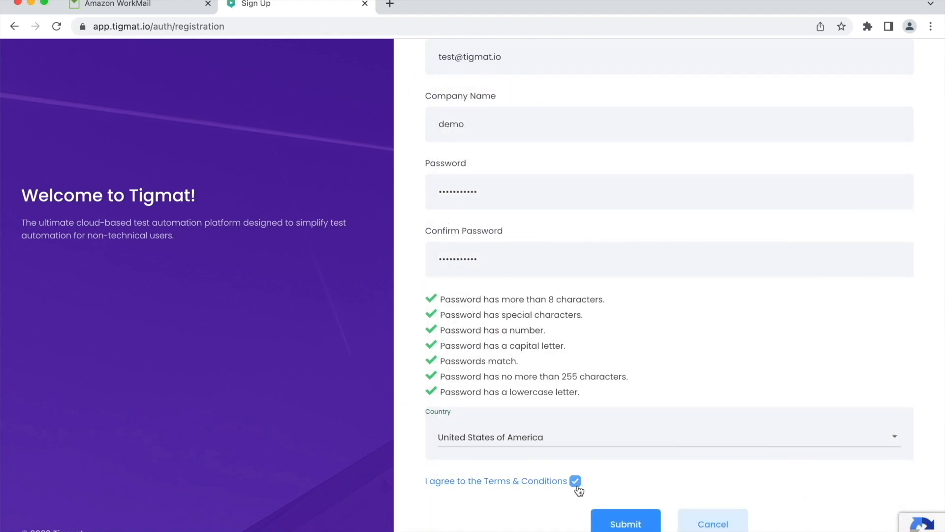
pyautogui.click(623, 525)
pyautogui.doubleClick(618, 457)
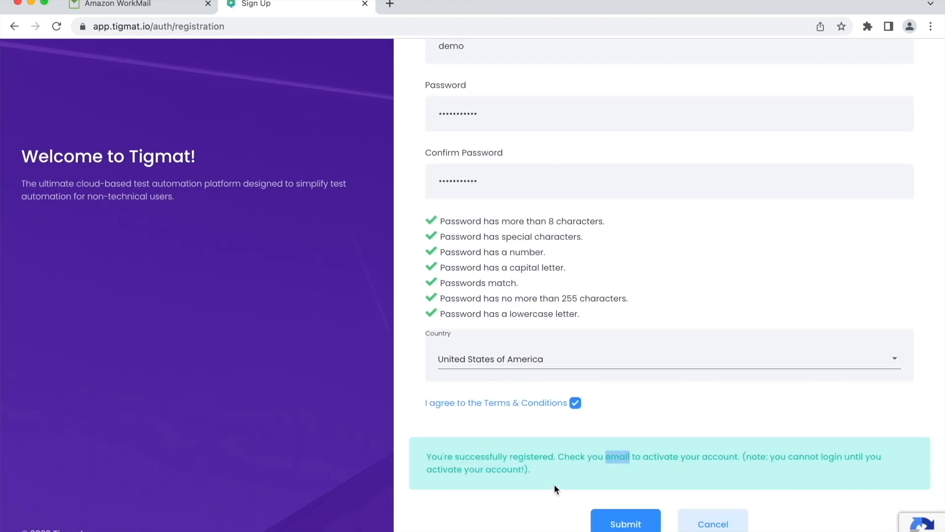
# - Activate the account through the link in the Tigmat account activation email
pyautogui.click(143, 3)
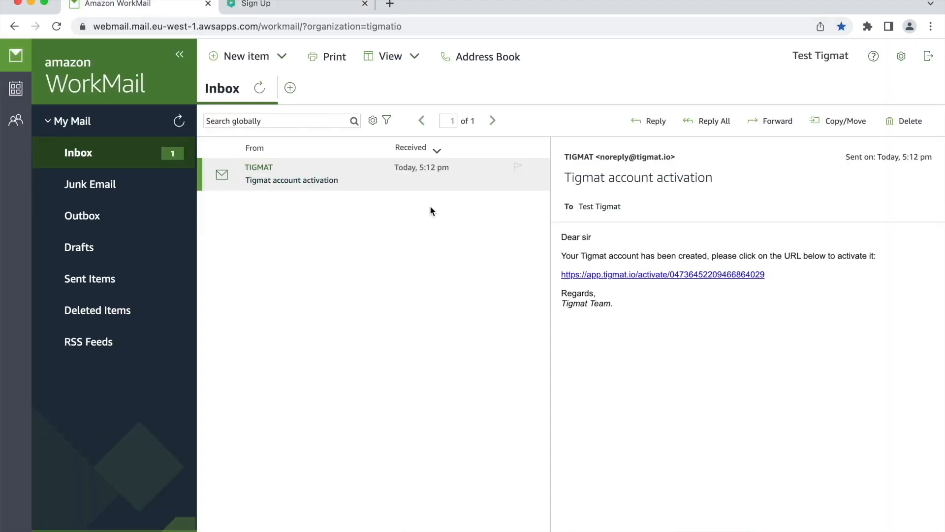
pyautogui.click(611, 274)
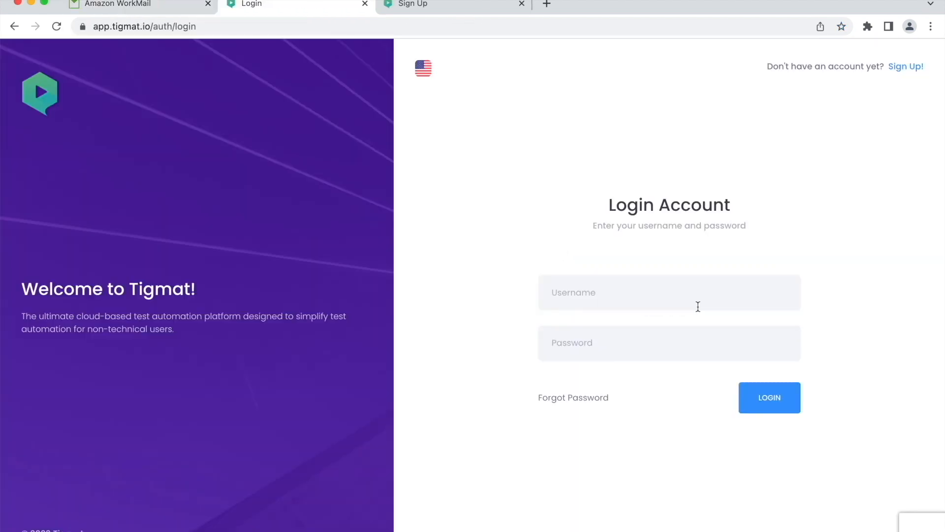
# - Log in with the username demo and the account password
pyautogui.click(698, 306)
pyautogui.write('demo')
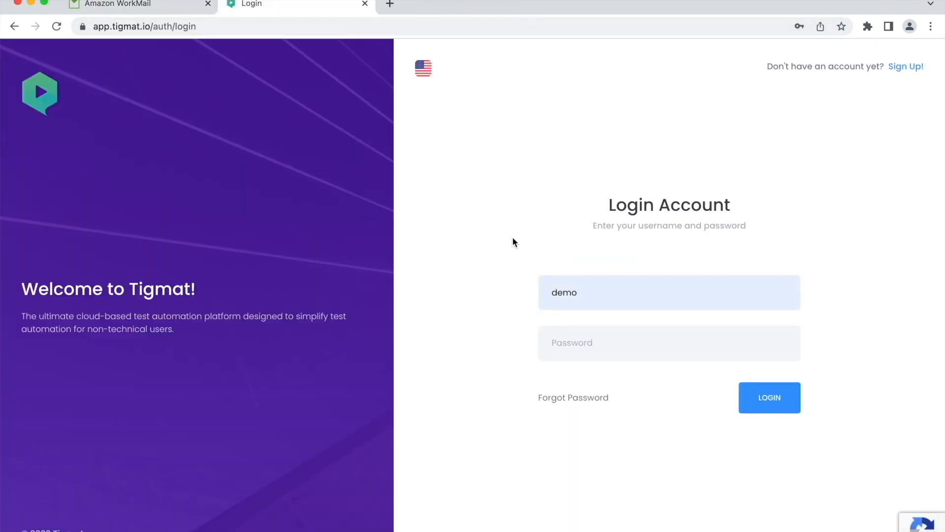
pyautogui.click(578, 344)
pyautogui.write('d')
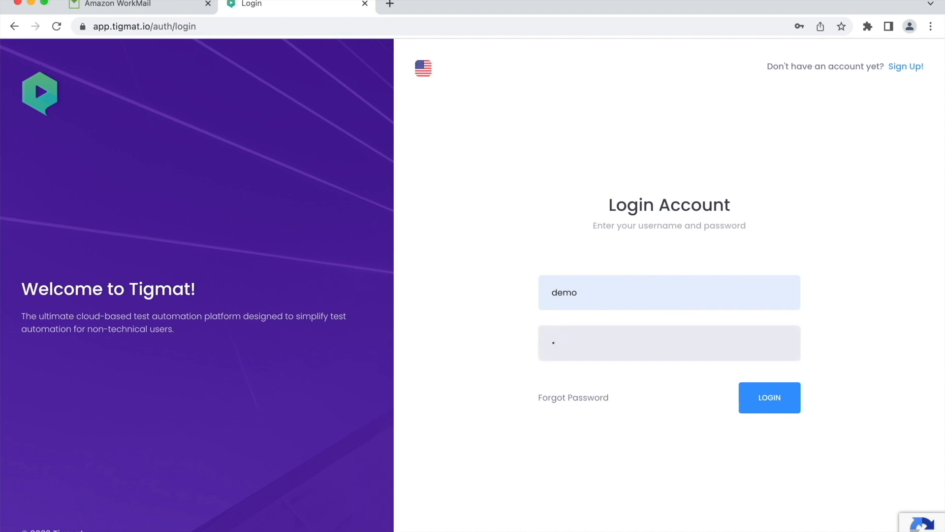
pyautogui.click(775, 398)
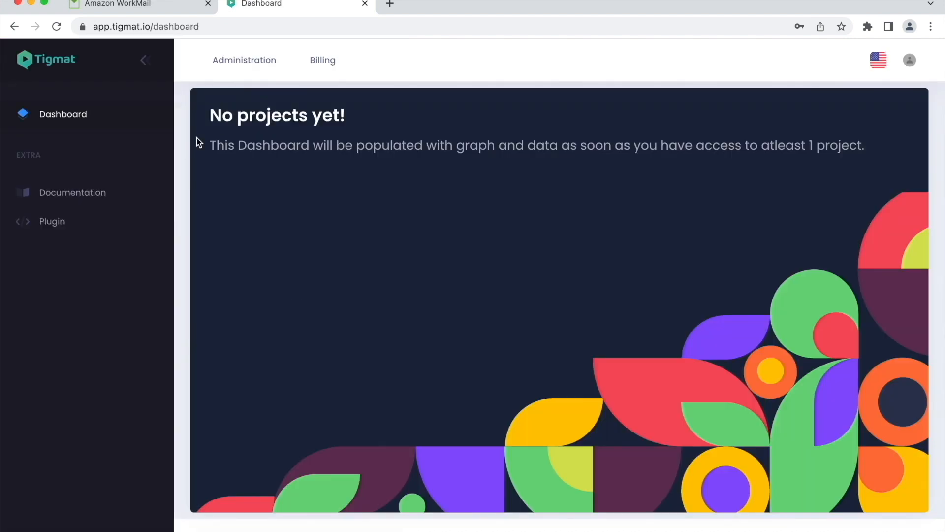
# - Open the documentation and read the Overview and Extension prerequisite sections
pyautogui.click(72, 192)
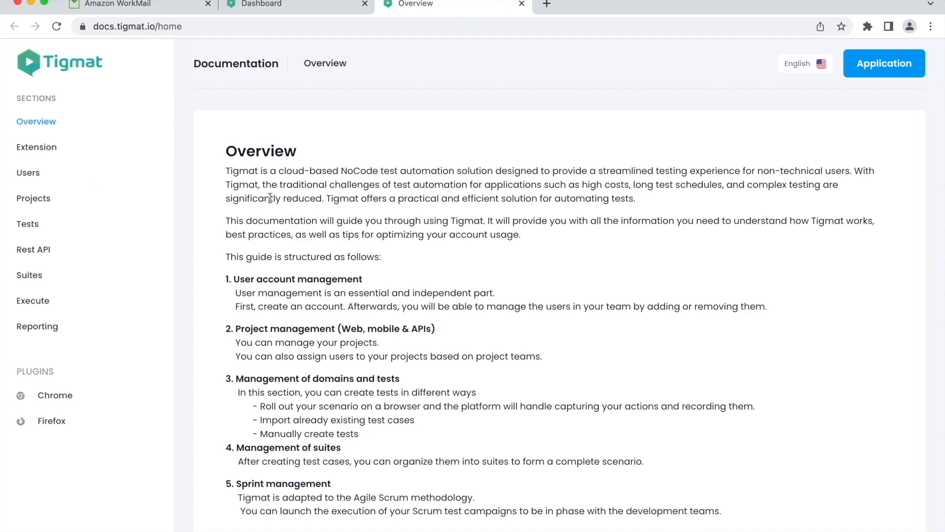
pyautogui.doubleClick(252, 150)
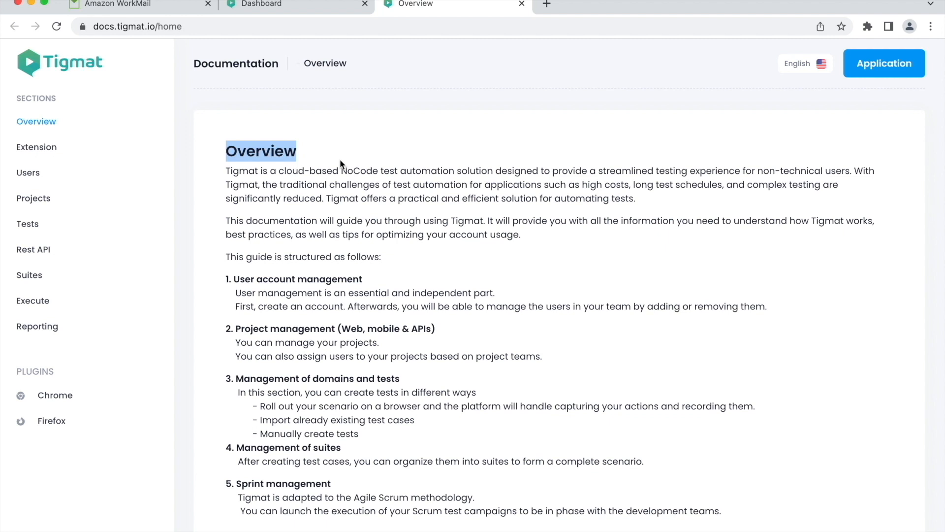
pyautogui.click(340, 159)
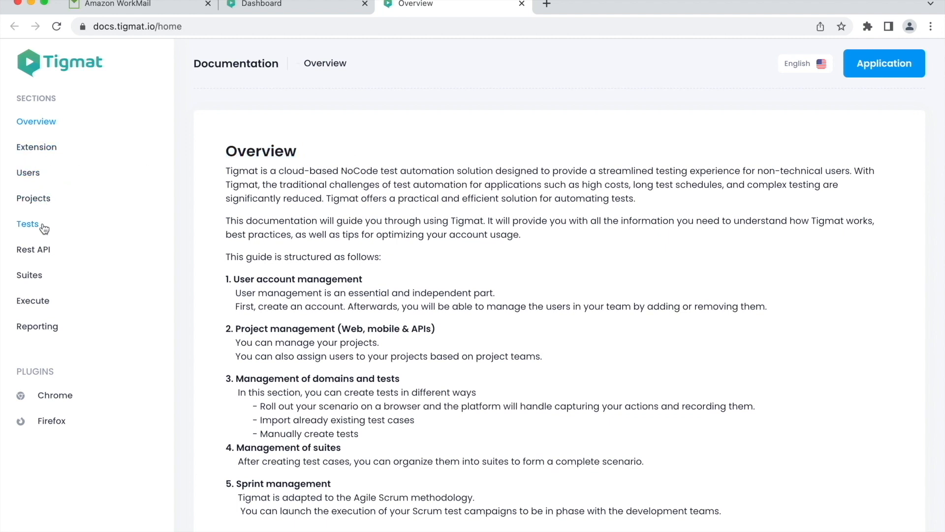
pyautogui.click(50, 149)
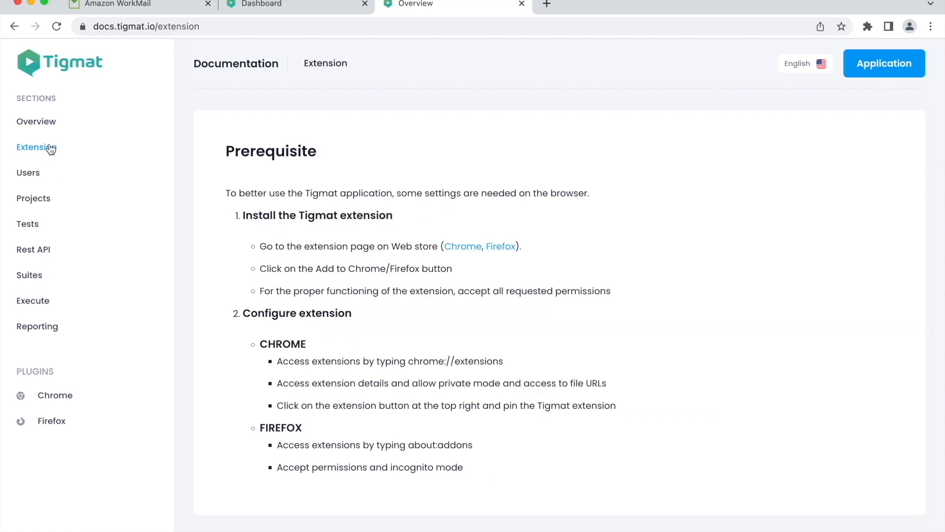
pyautogui.doubleClick(237, 153)
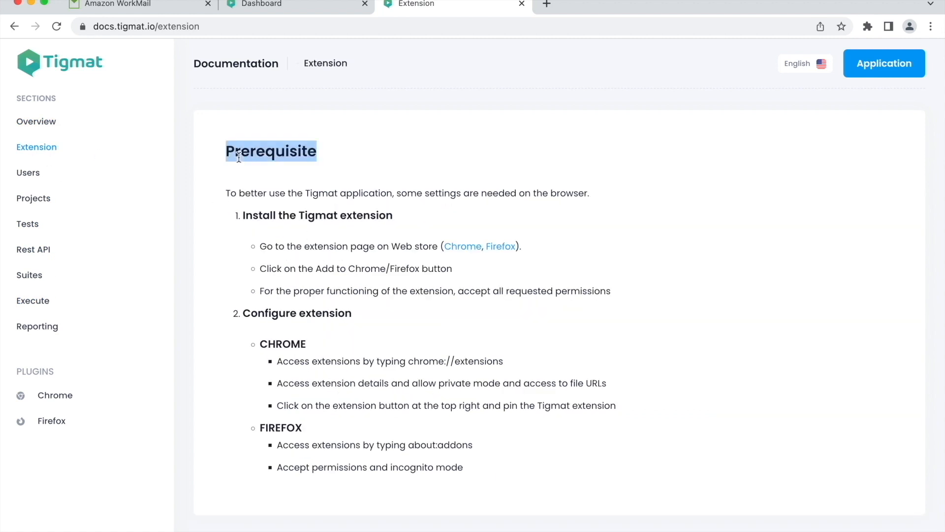
pyautogui.moveTo(245, 215); pyautogui.dragTo(408, 217)
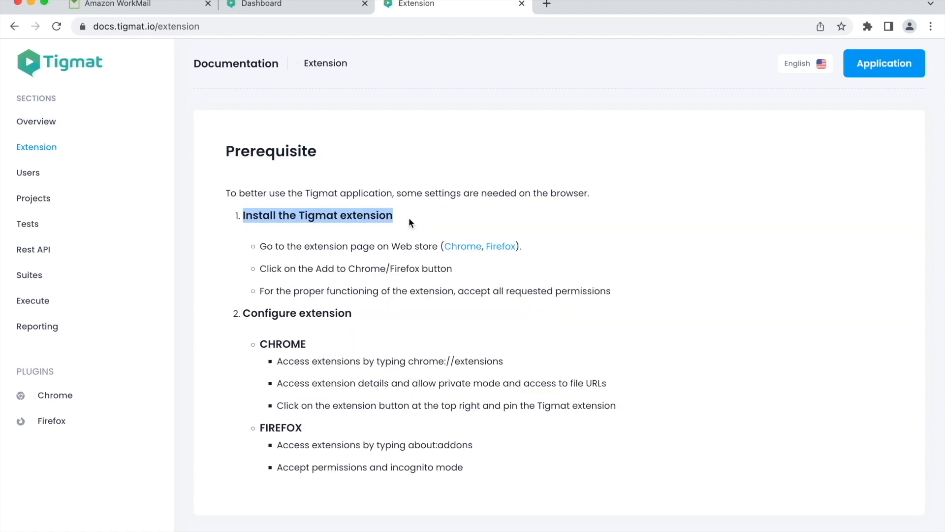
# - Add the Tigmat IDE extension to Chrome from its web store page
pyautogui.click(469, 246)
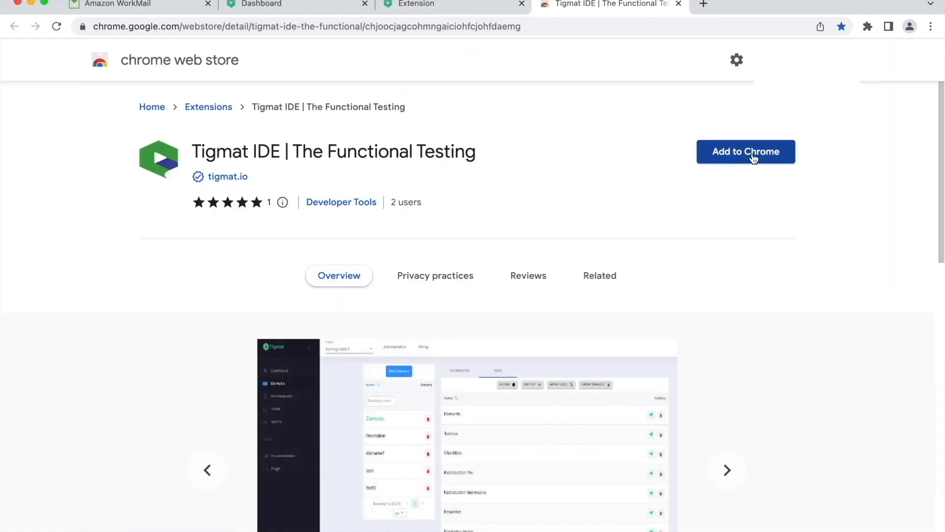
pyautogui.click(753, 158)
pyautogui.click(574, 320)
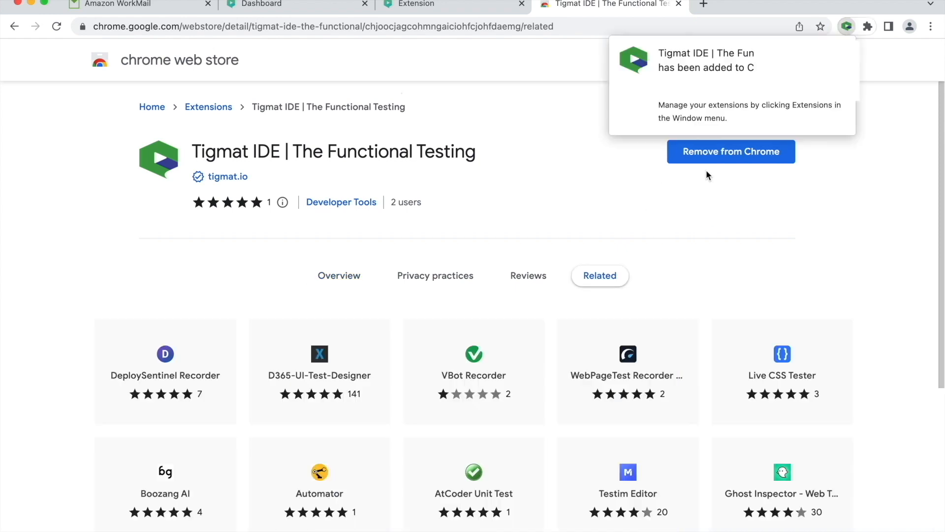
# - Enable Allow in Incognito and Allow access to file URLs for the Tigmat IDE extension, then close those tabs
pyautogui.click(867, 26)
pyautogui.click(838, 225)
pyautogui.click(743, 279)
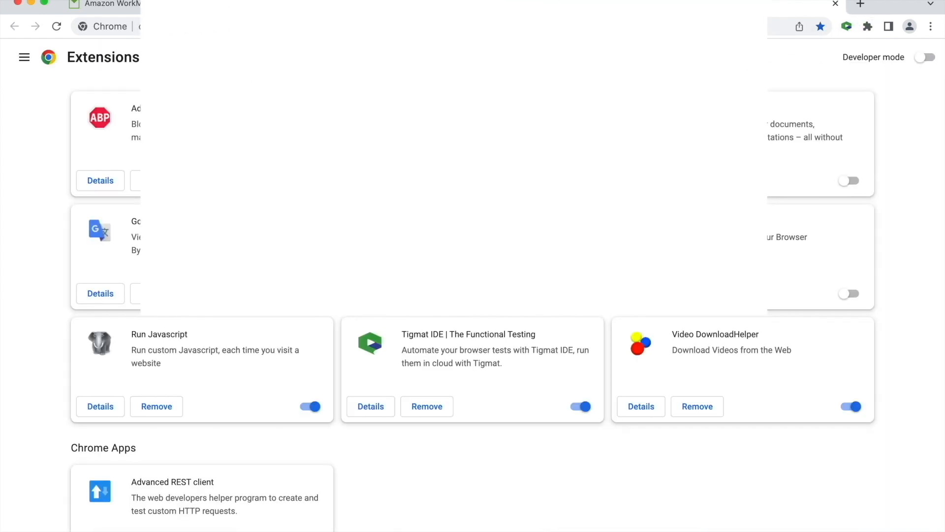
pyautogui.click(378, 417)
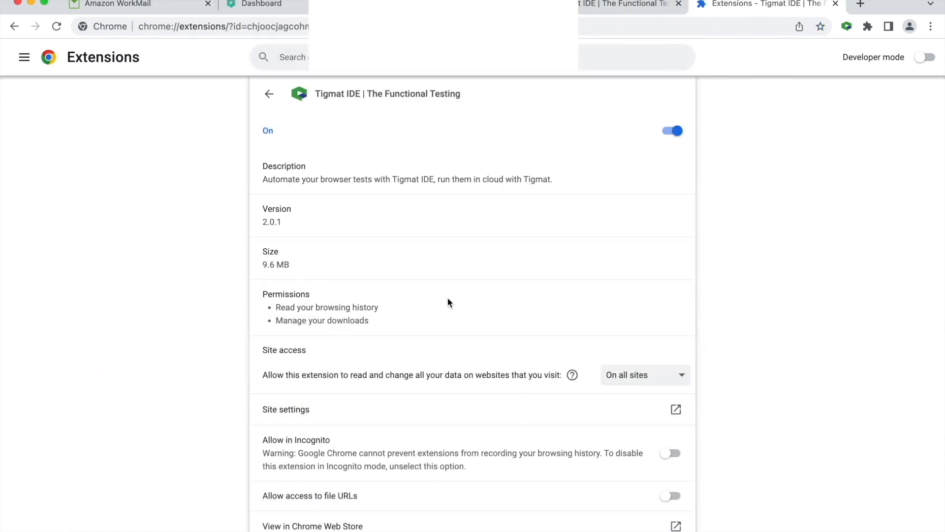
pyautogui.scroll(-2, 463, 305)
pyautogui.click(668, 355)
pyautogui.click(671, 398)
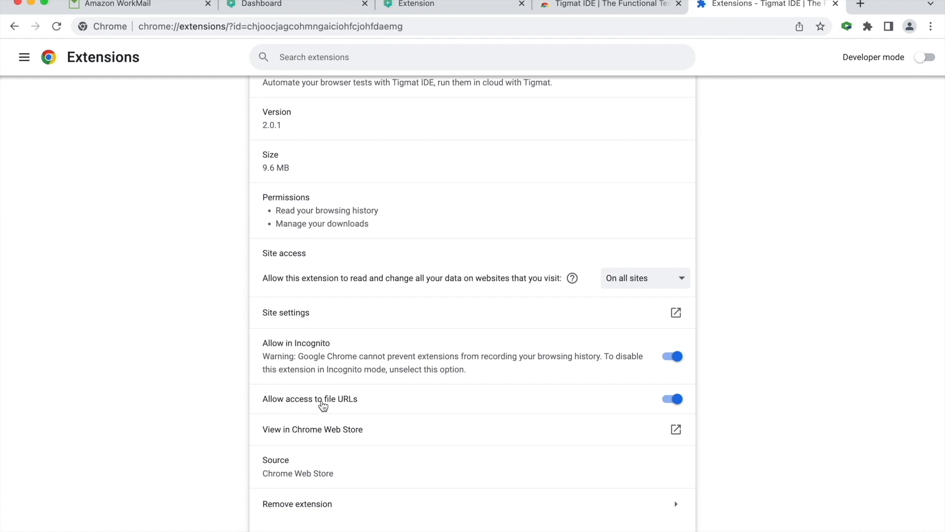
pyautogui.scroll(2, 536, 244)
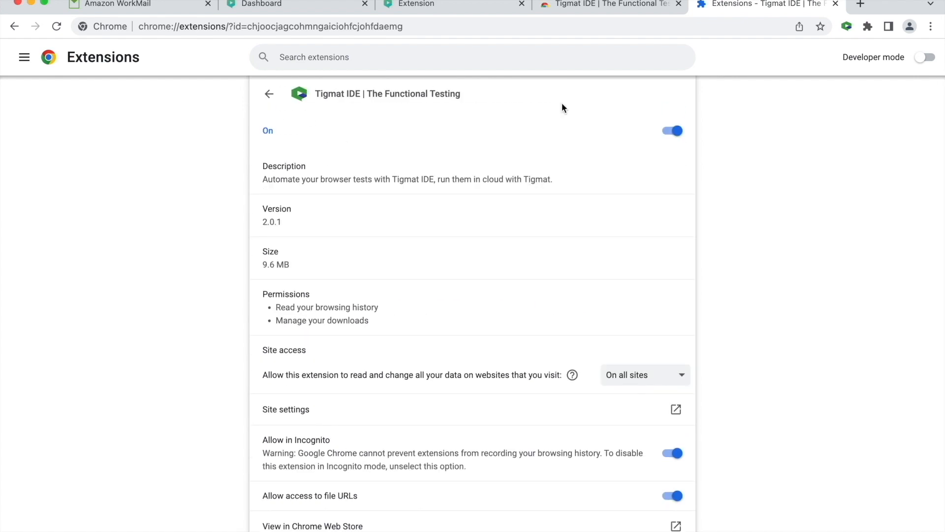
pyautogui.click(835, 4)
pyautogui.click(678, 4)
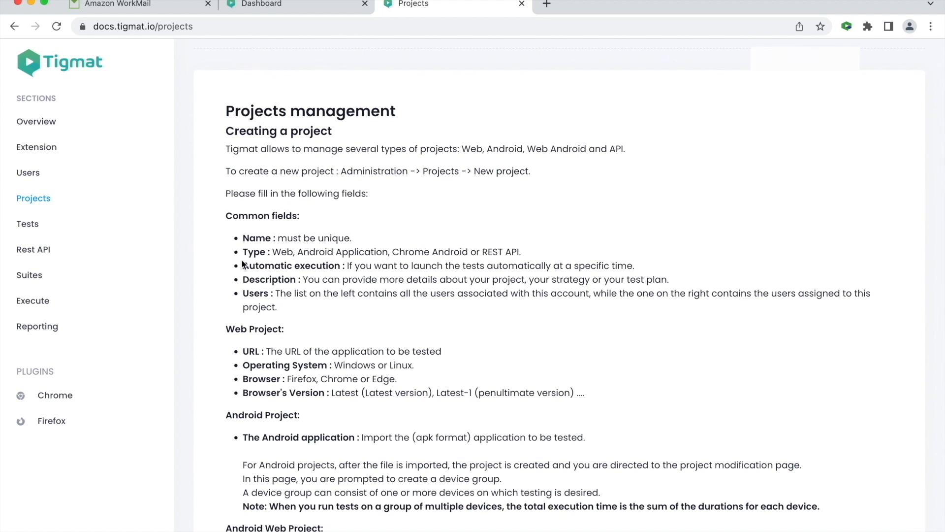
# - Start a new project from Administration's Projects page and name it Demo Tigmat
pyautogui.moveTo(225, 330); pyautogui.dragTo(610, 402)
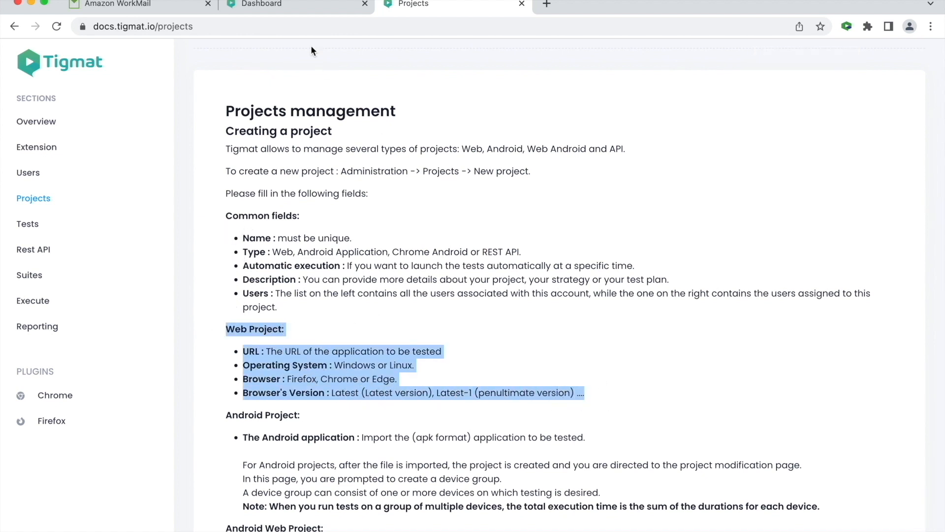
pyautogui.click(300, 4)
pyautogui.click(264, 69)
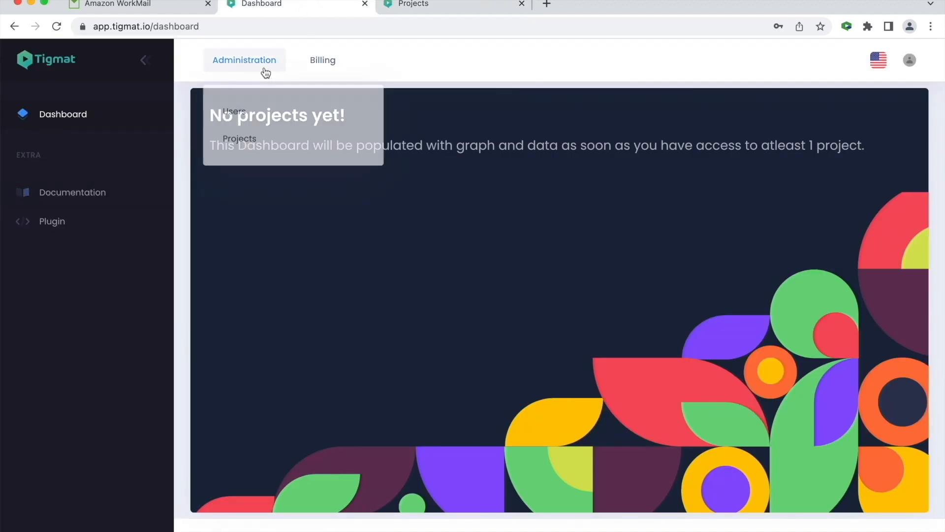
pyautogui.click(249, 138)
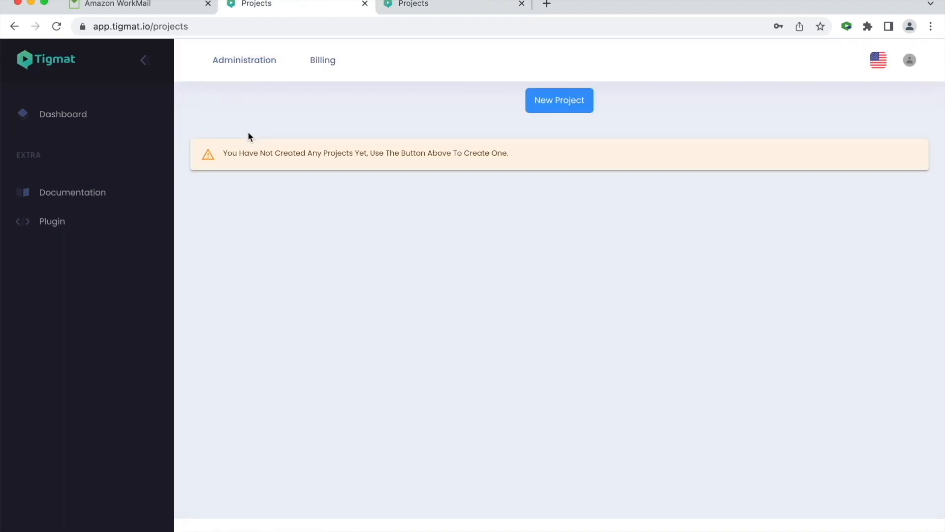
pyautogui.click(555, 96)
pyautogui.click(318, 148)
pyautogui.write('de')
pyautogui.press('BackSpace')
pyautogui.press('BackSpace')
pyautogui.write('Demo Tigmat')
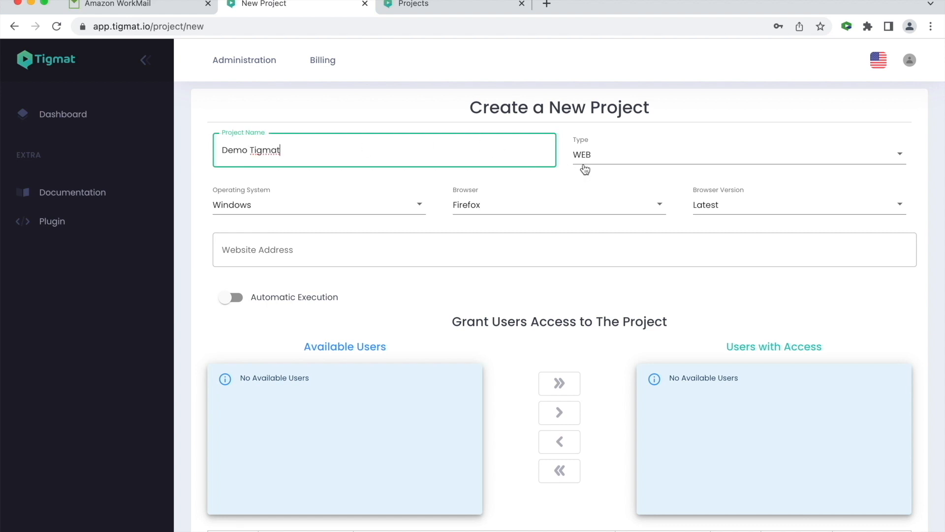
# - Review the Type, Operating System, Browser and Browser Version options, keeping WEB, Windows, Firefox and Latest
pyautogui.click(590, 162)
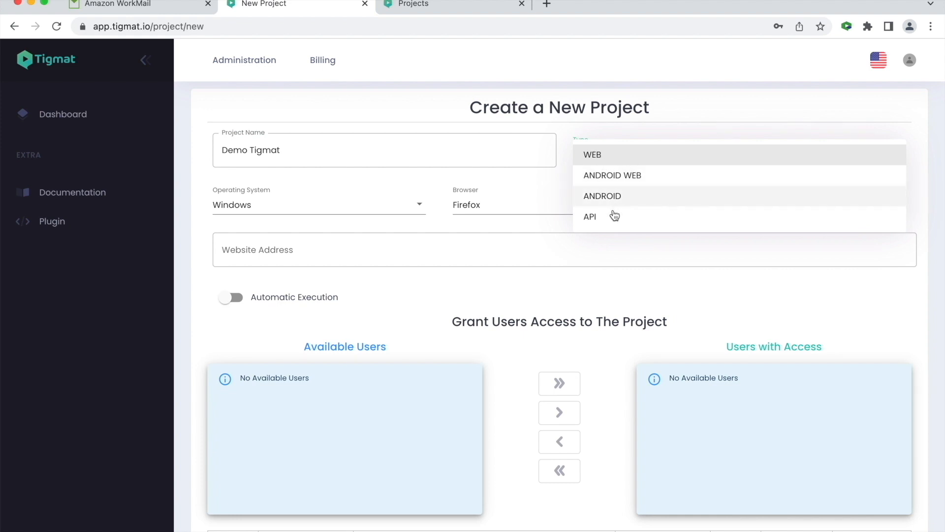
pyautogui.click(614, 155)
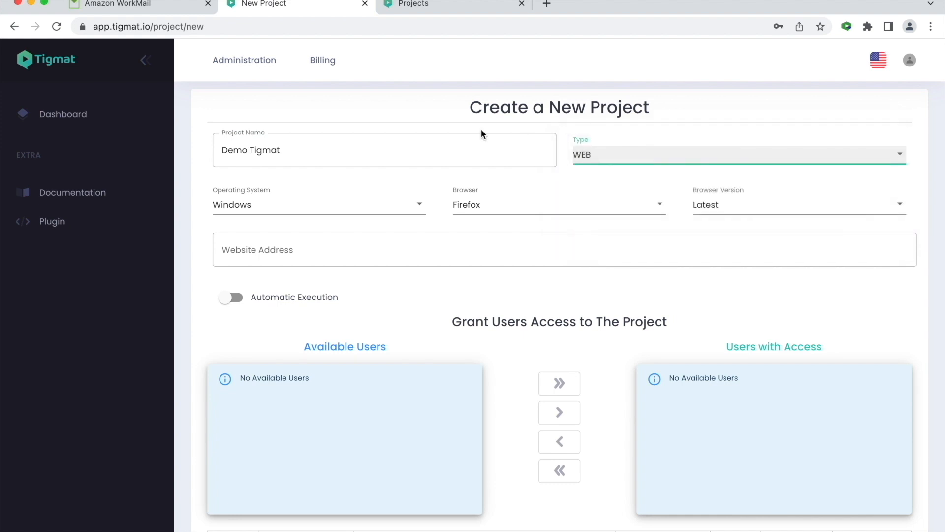
pyautogui.click(312, 213)
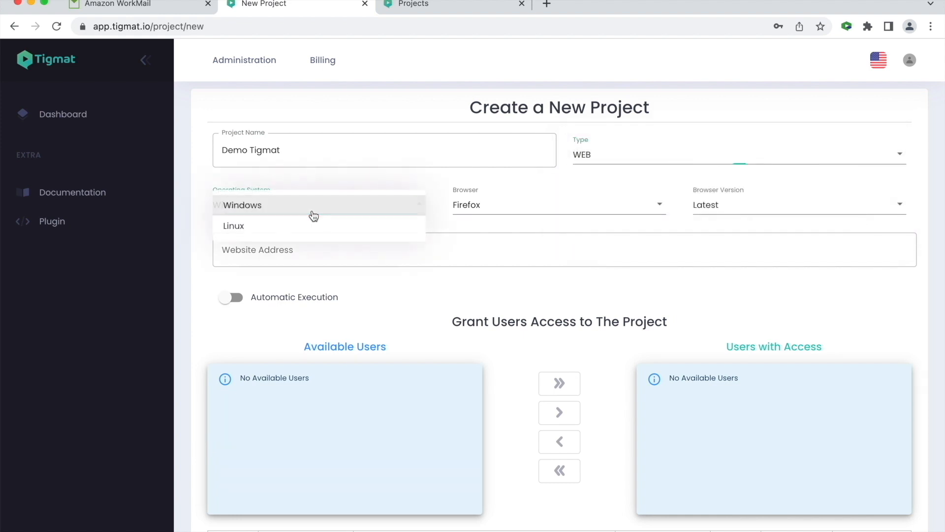
pyautogui.click(472, 205)
pyautogui.click(473, 204)
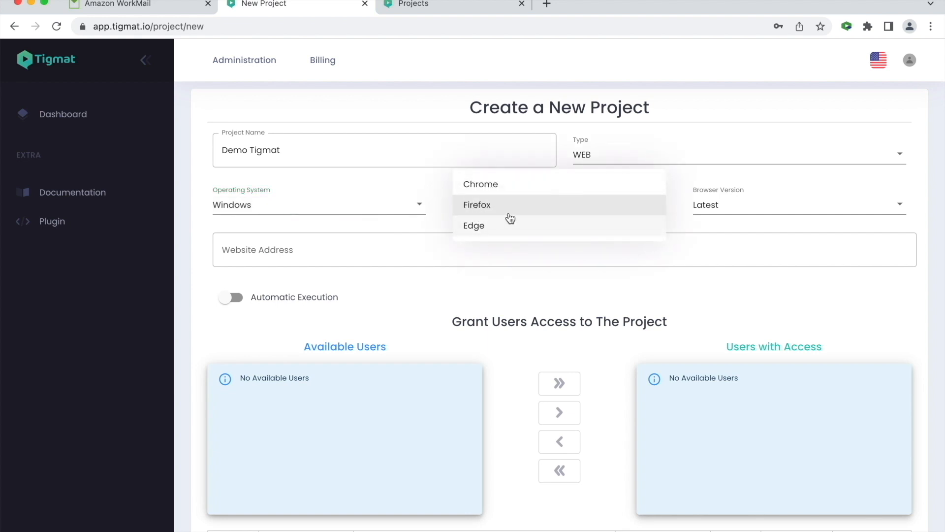
pyautogui.click(704, 246)
pyautogui.click(712, 207)
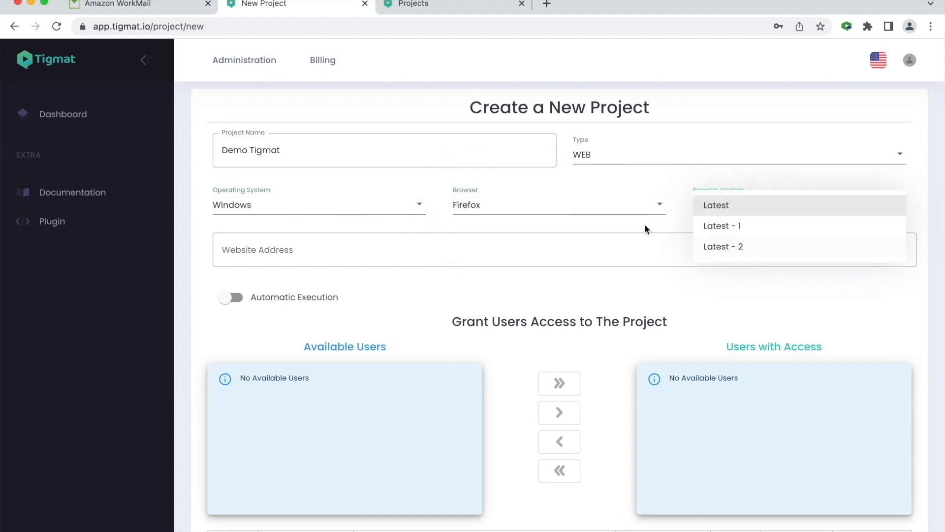
pyautogui.click(615, 232)
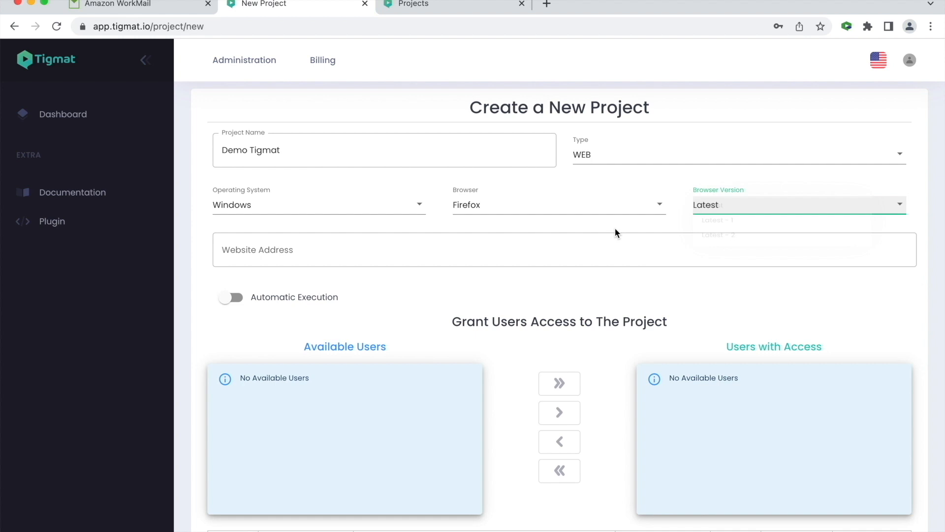
pyautogui.click(334, 248)
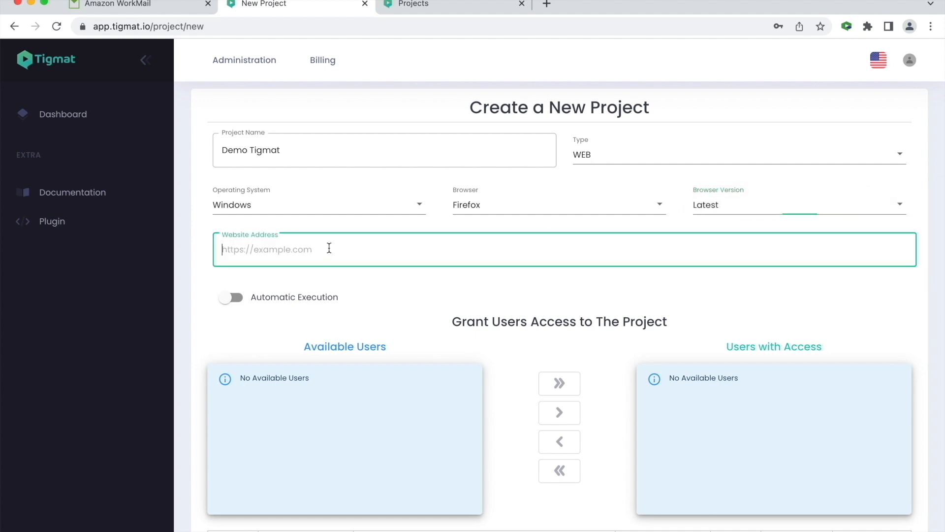
pyautogui.write('https:')
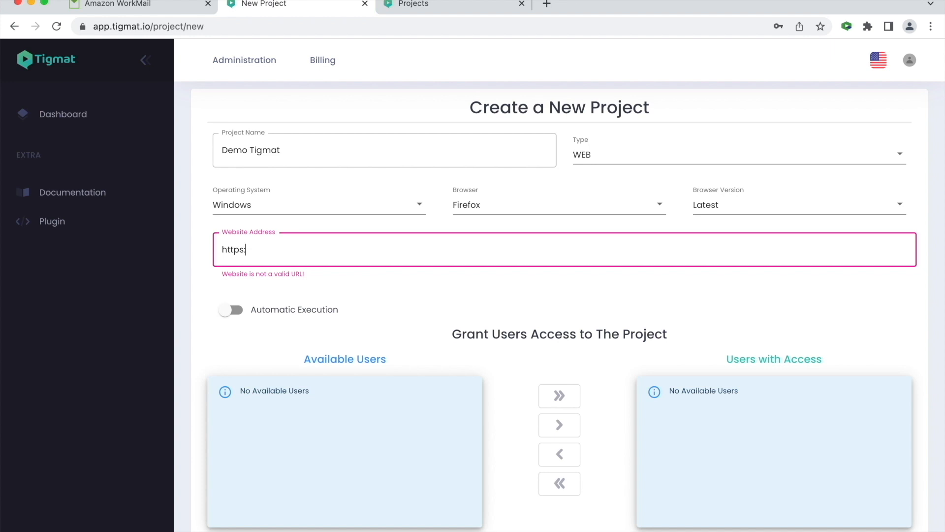
pyautogui.write('//demo.tigmat.io')
pyautogui.scroll(-2, 372, 309)
pyautogui.click(231, 194)
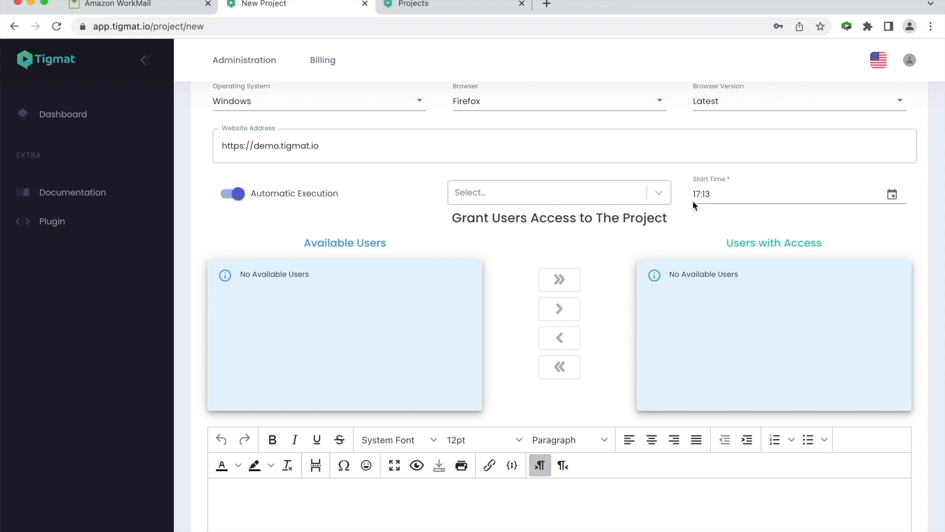
# - Turn off Automatic Execution and save the new Demo Tigmat project
pyautogui.click(232, 193)
pyautogui.scroll(-1, 366, 247)
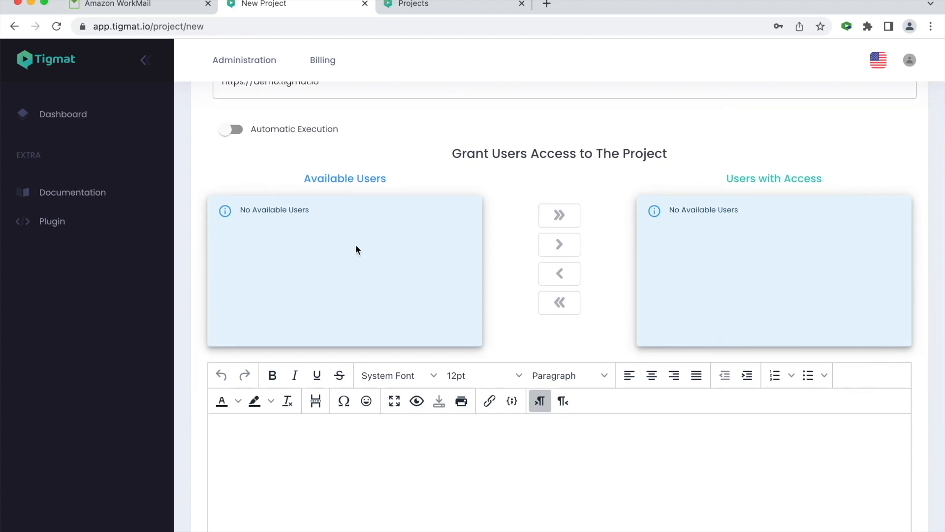
pyautogui.scroll(-5, 355, 249)
pyautogui.click(233, 486)
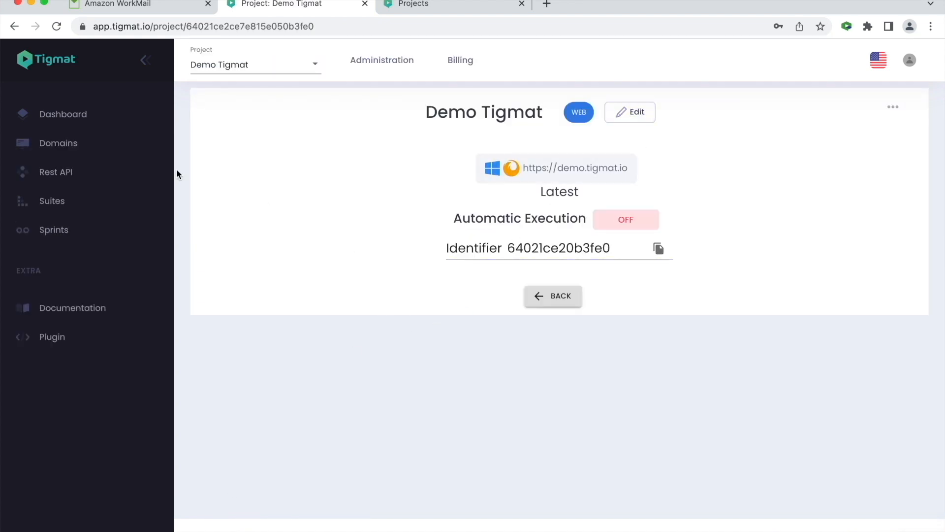
# - Create a new domain named Card in the Demo Tigmat project
pyautogui.click(66, 146)
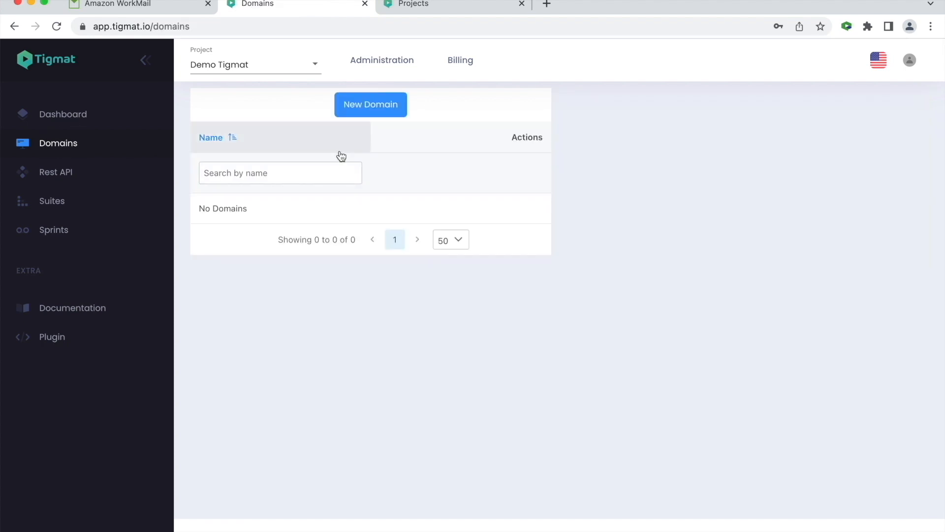
pyautogui.click(374, 110)
pyautogui.click(308, 185)
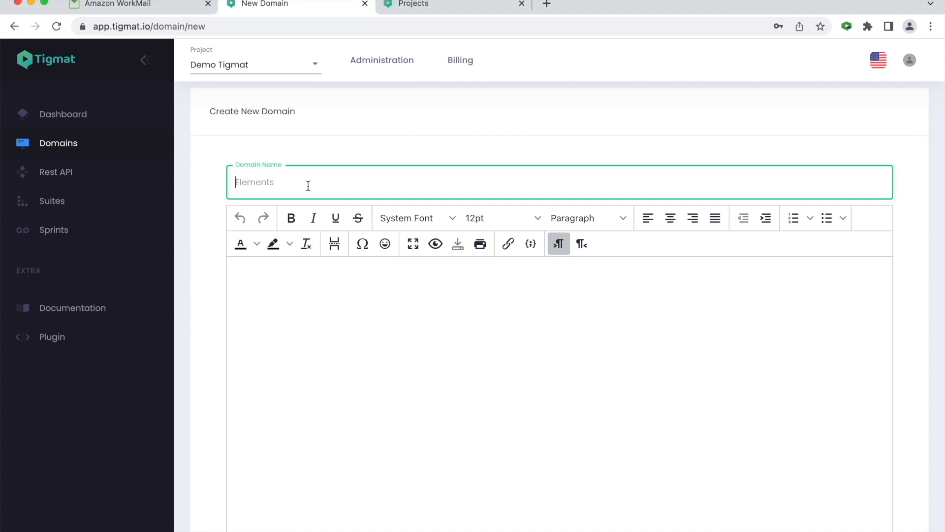
pyautogui.write('Card')
pyautogui.press('Return')
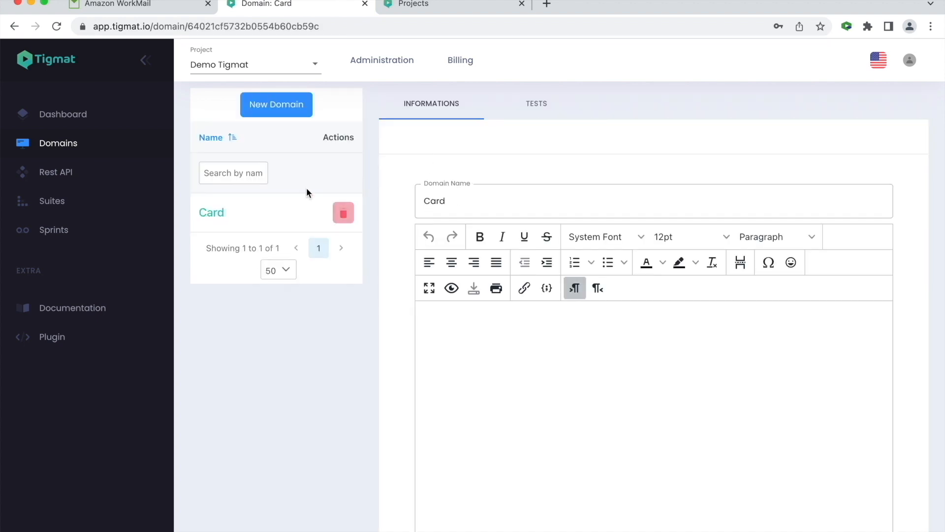
# - Start recording a new test for the Card domain and open the demo site's sign-up page
pyautogui.click(538, 106)
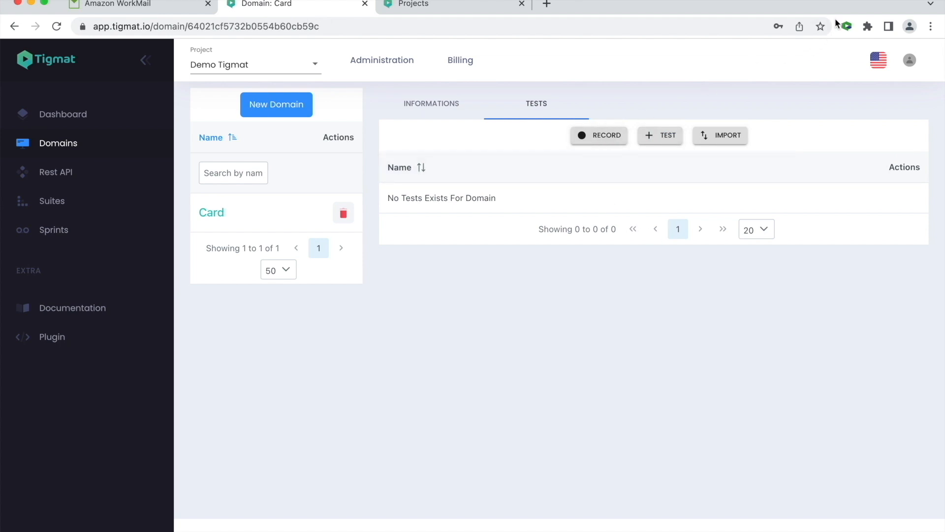
pyautogui.click(613, 142)
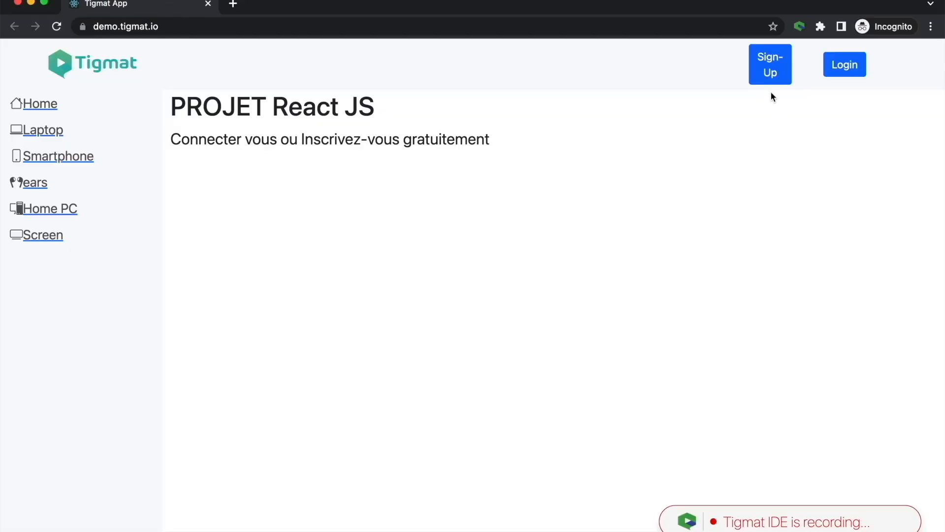
pyautogui.click(770, 79)
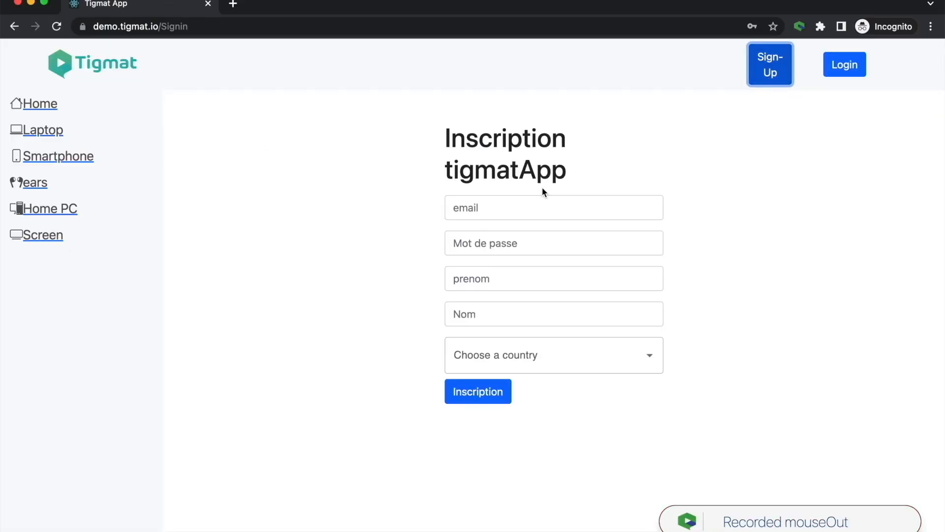
# - Fill in the sign-up form with an e-mail, account password, first name, last name and country, then submit it
pyautogui.click(525, 207)
pyautogui.press('Tab')
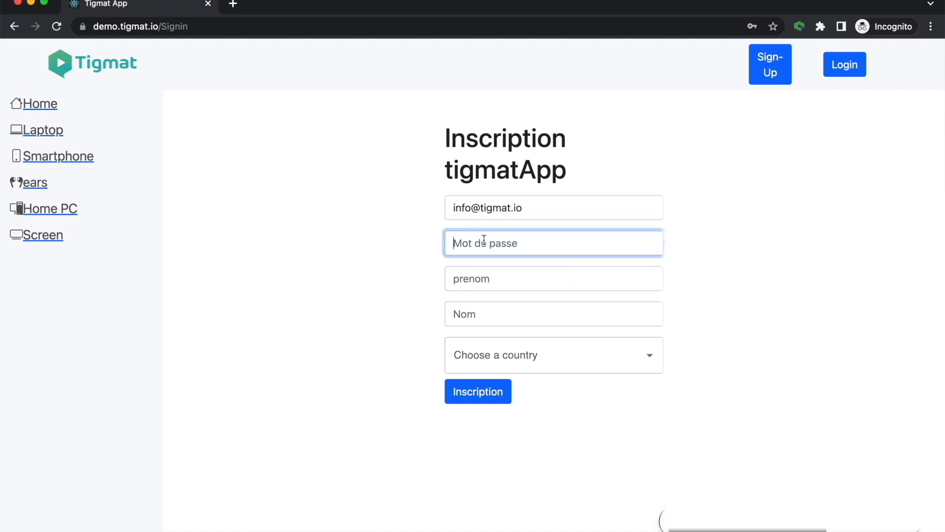
pyautogui.write('tigmat1234')
pyautogui.click(458, 277)
pyautogui.click(482, 316)
pyautogui.click(554, 355)
pyautogui.click(492, 146)
pyautogui.click(459, 392)
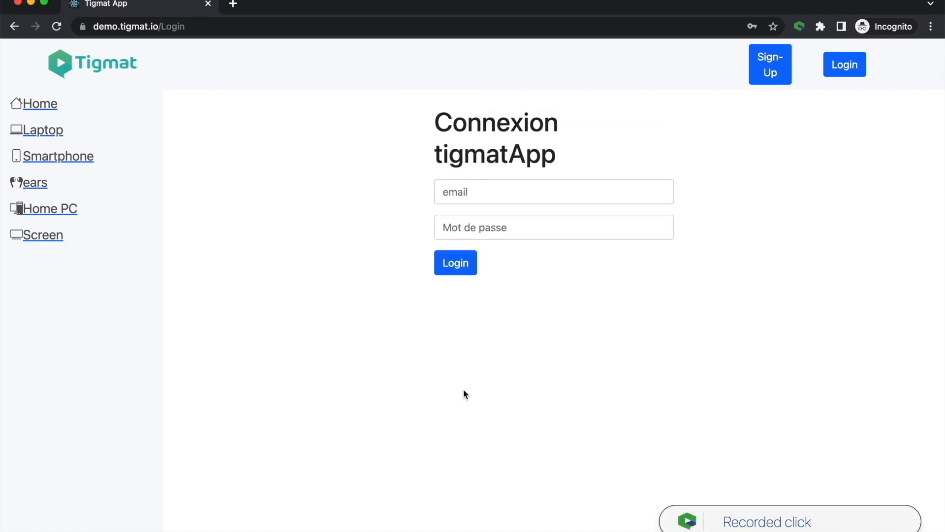
# - Record an Assert Text check on the tigmatApp heading of the login page
pyautogui.rightClick(492, 149)
pyautogui.moveTo(609, 246)
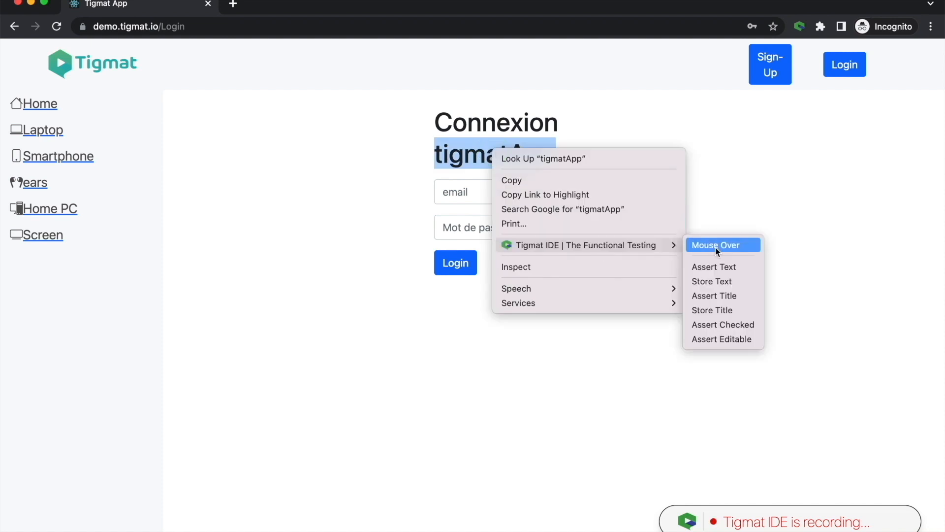
pyautogui.click(717, 267)
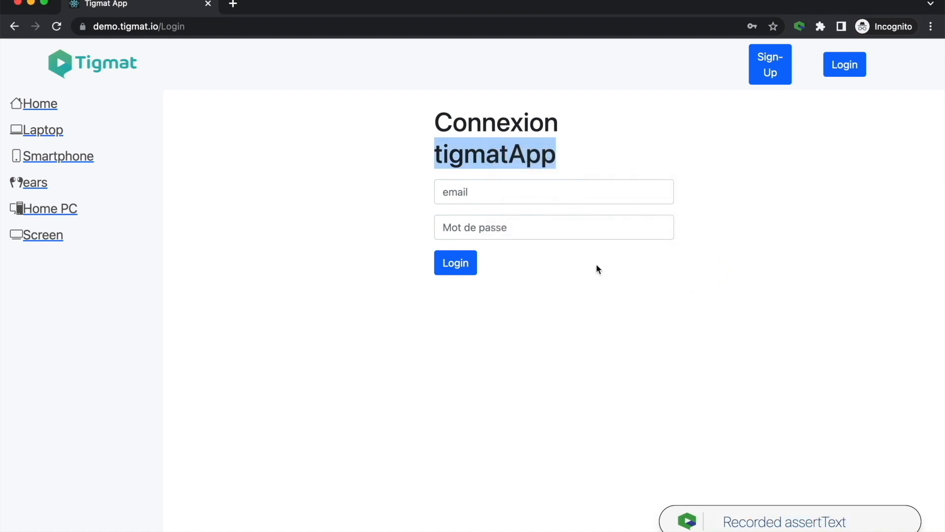
# - Log in to the demo site with the registered e-mail and account password
pyautogui.click(548, 187)
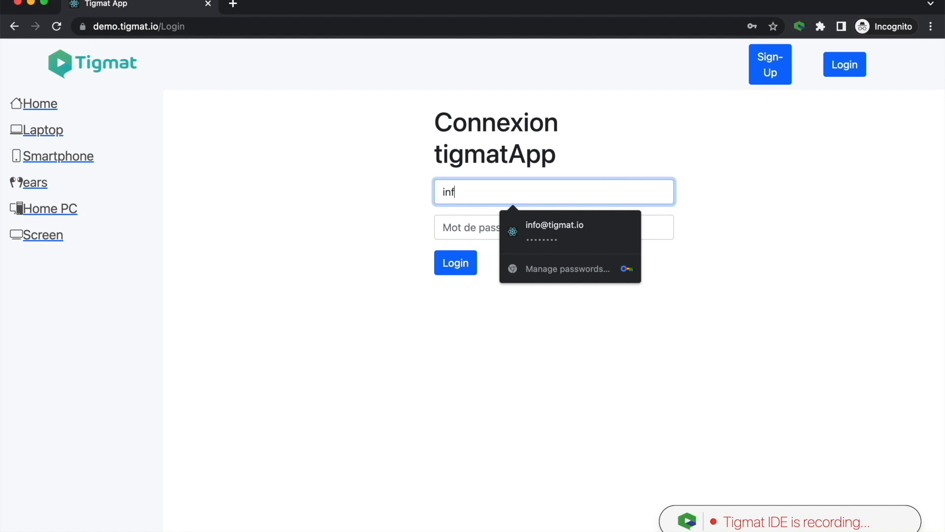
pyautogui.press('Tab')
pyautogui.write('••••••')
pyautogui.click(463, 269)
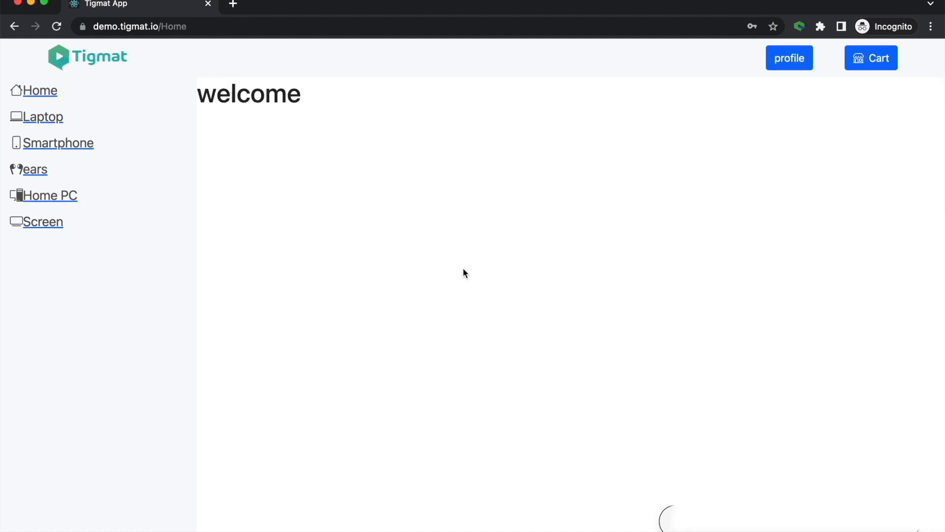
# - Record an Assert Text check on the welcome heading
pyautogui.rightClick(255, 95)
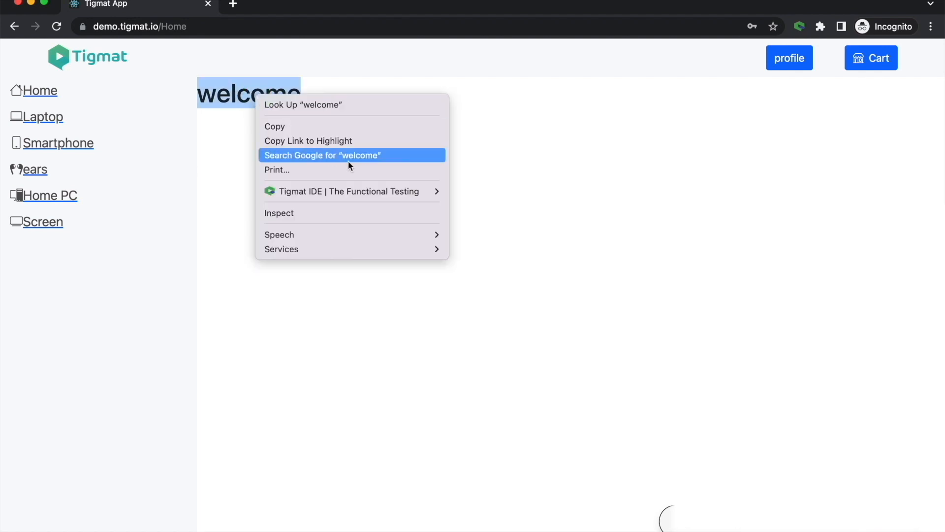
pyautogui.moveTo(360, 191)
pyautogui.click(492, 214)
# - Open the Laptop category and show the first product's details
pyautogui.click(40, 118)
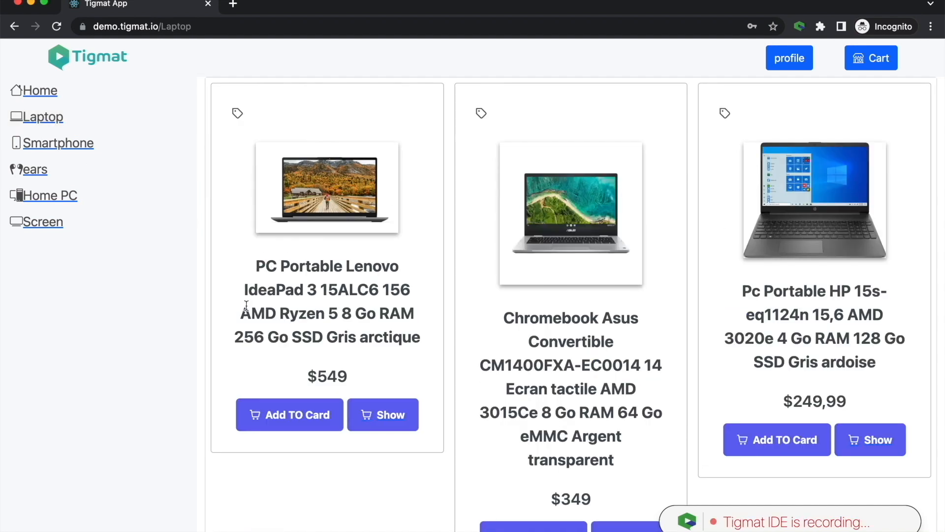
pyautogui.click(380, 419)
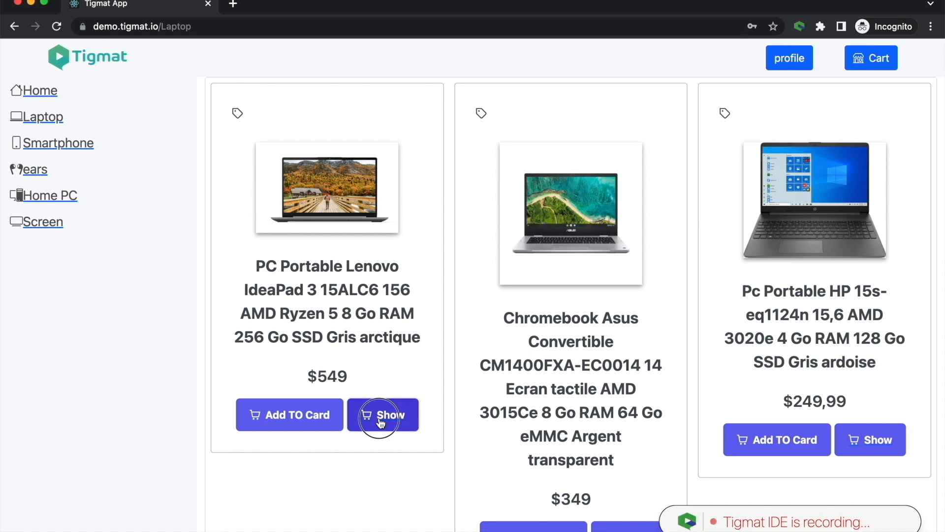
pyautogui.scroll(-2, 530, 387)
pyautogui.scroll(1, 530, 387)
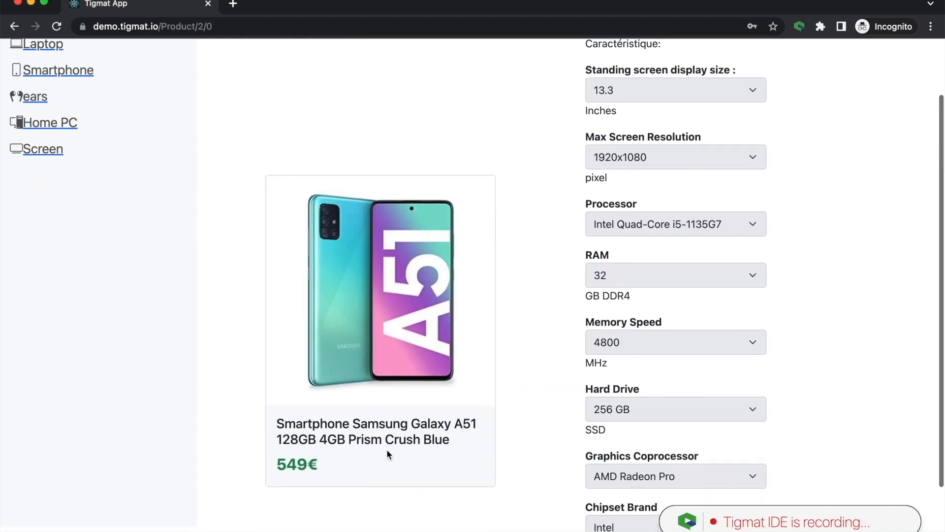
# - Record an Assert Text check on the word Samsung in the product title
pyautogui.rightClick(374, 426)
pyautogui.moveTo(497, 490)
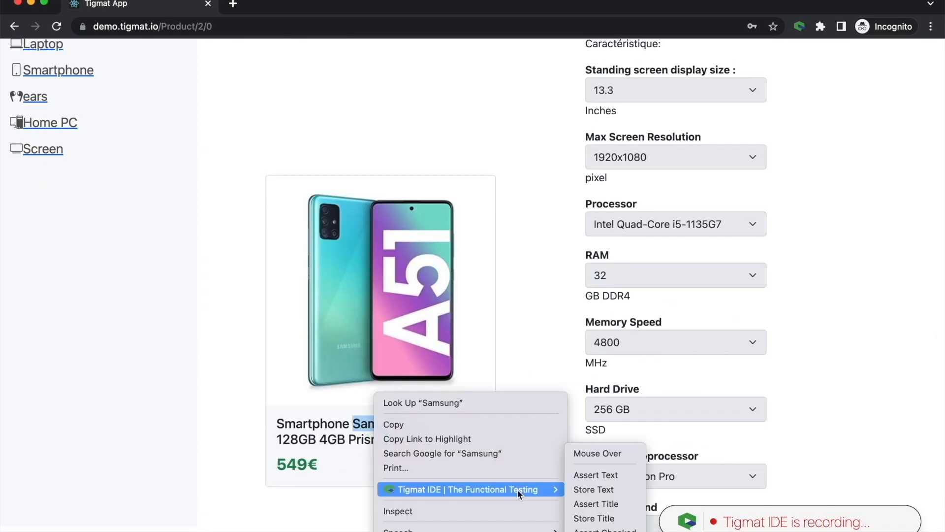
pyautogui.click(597, 479)
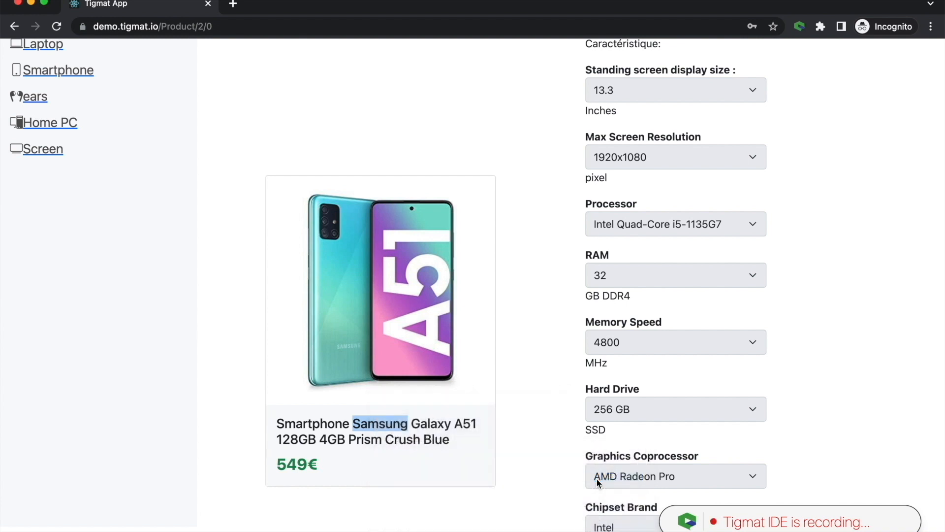
# - Add the Samsung Galaxy A51 to the cart and return to the Laptop category
pyautogui.scroll(-2, 600, 481)
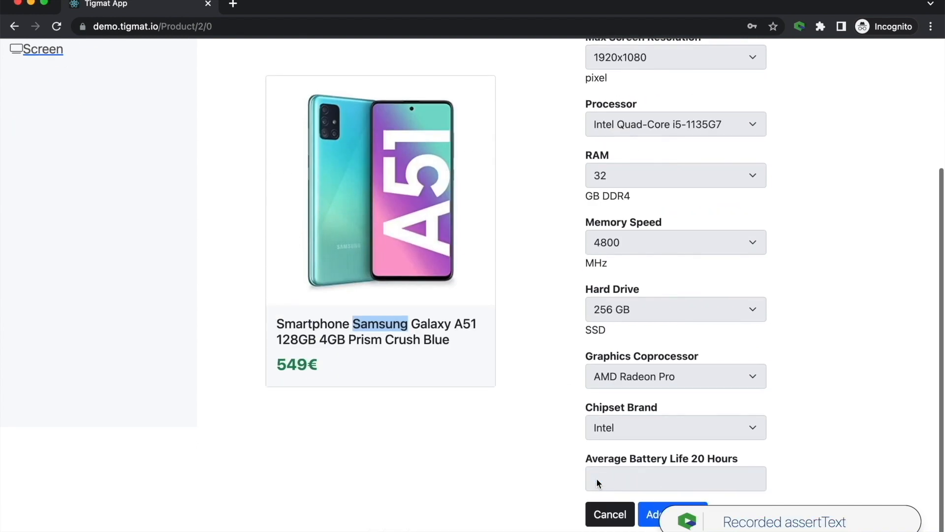
pyautogui.click(653, 521)
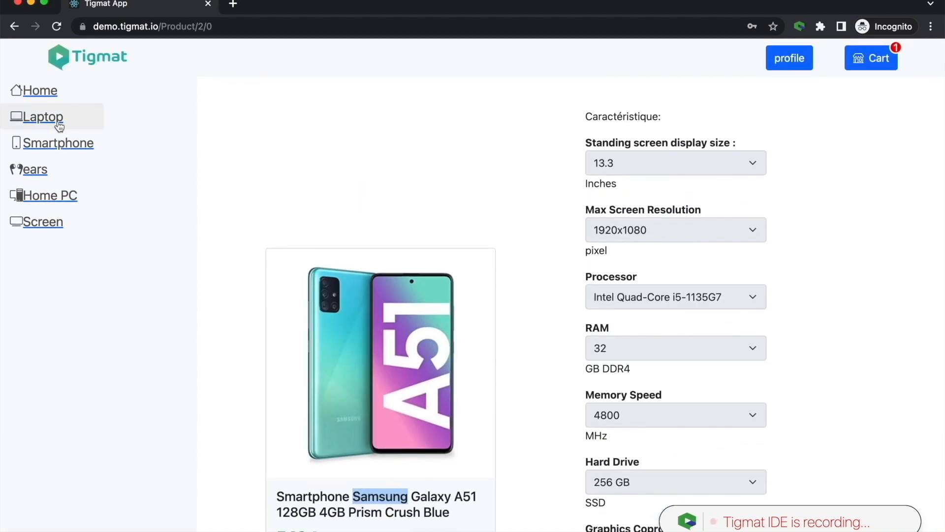
pyautogui.click(60, 126)
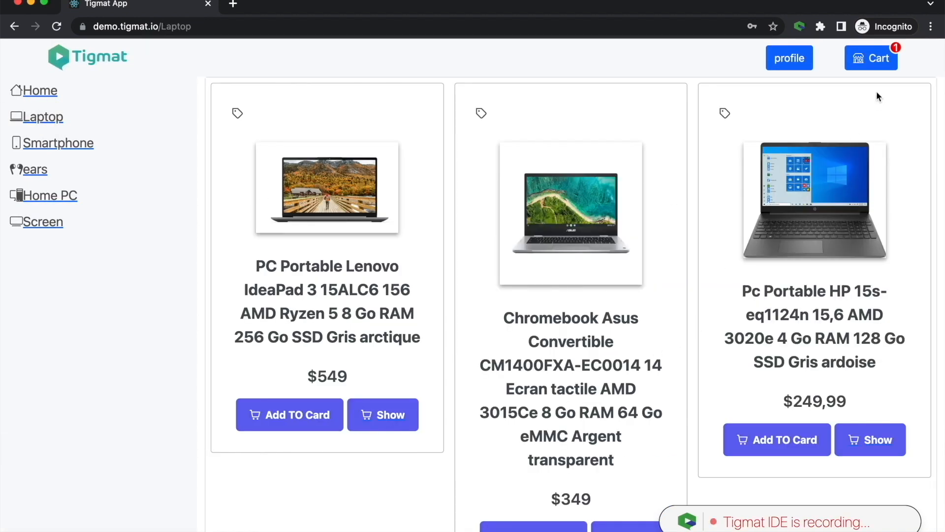
# - Open the cart and record an Assert Text check on the total amount
pyautogui.click(879, 60)
pyautogui.rightClick(899, 432)
pyautogui.moveTo(837, 488)
pyautogui.click(666, 475)
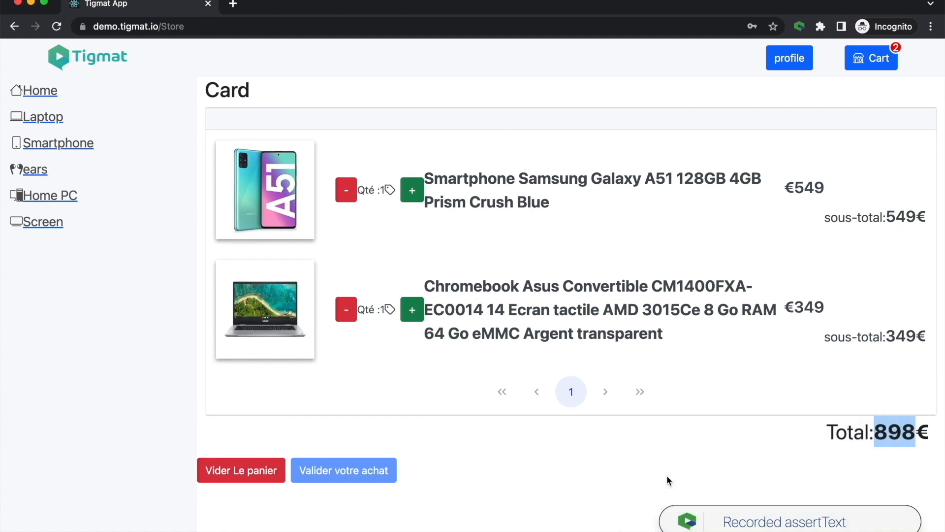
# - Open the profile and fill in the street, postal code and city of the address
pyautogui.click(791, 62)
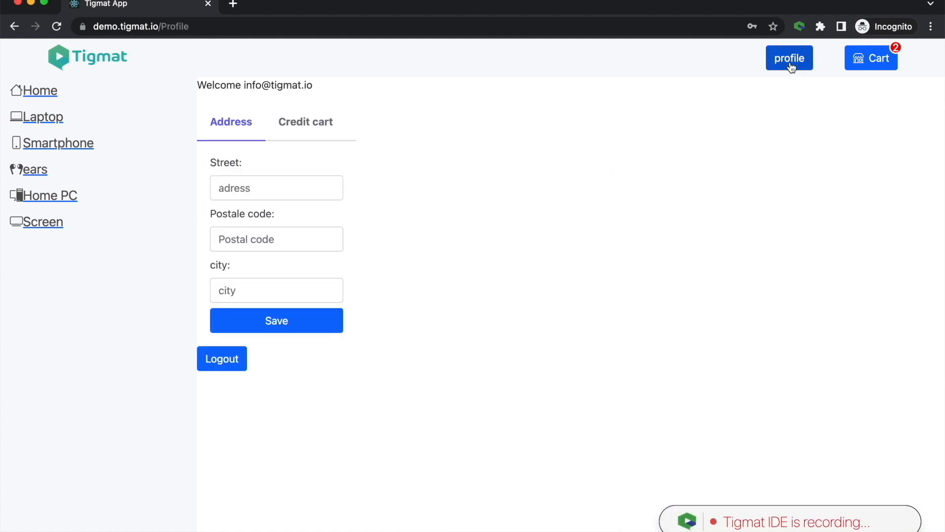
pyautogui.click(276, 188)
pyautogui.write('1 street')
pyautogui.click(287, 239)
pyautogui.write('79012')
pyautogui.click(297, 290)
pyautogui.write('Tigno')
pyautogui.press('Tab')
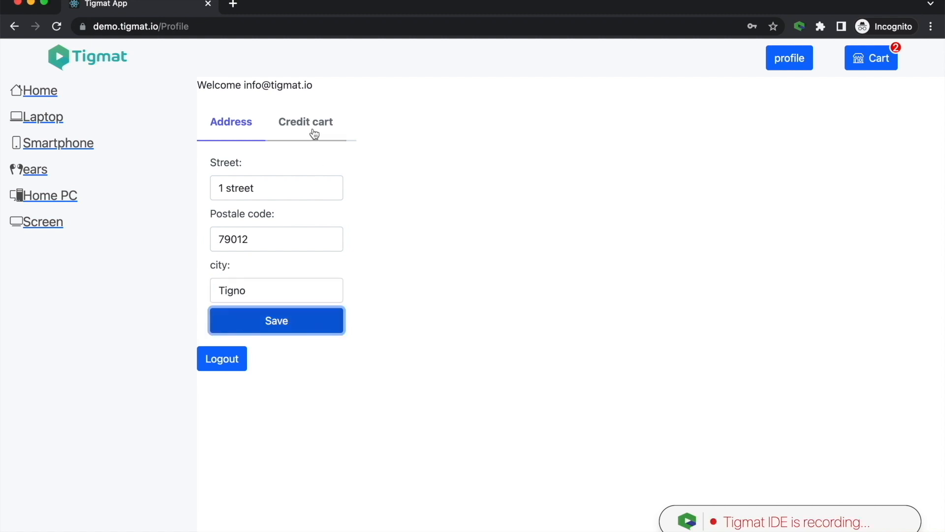
# - Add a credit card named Card 1 with its card number, expiry date and CVV, and save it
pyautogui.click(315, 134)
pyautogui.click(270, 184)
pyautogui.write('1')
pyautogui.press('Tab')
pyautogui.write('1234123412341234')
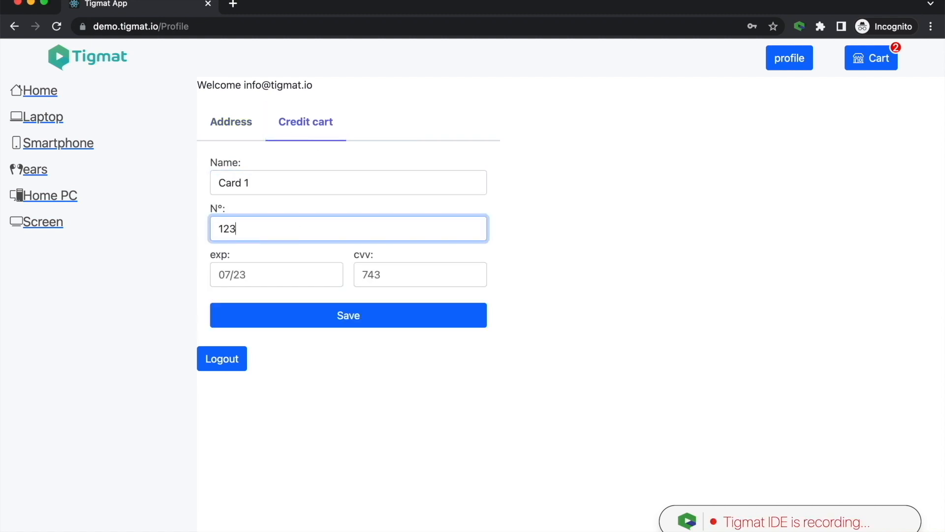
pyautogui.click(280, 270)
pyautogui.write('07/23')
pyautogui.click(384, 274)
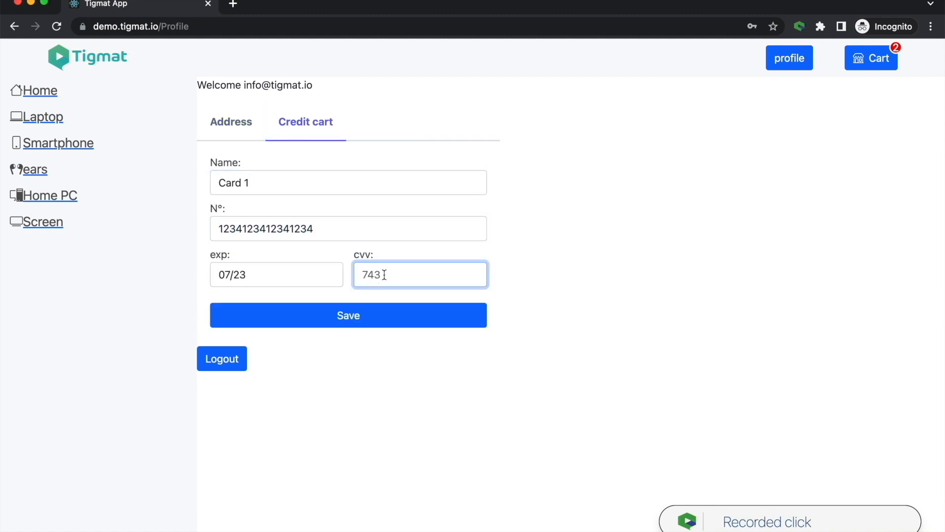
pyautogui.write('743')
pyautogui.click(352, 317)
# - Validate the purchase from the cart and record an Assert Text check on the recap page heading
pyautogui.click(875, 64)
pyautogui.click(373, 470)
pyautogui.rightClick(263, 99)
pyautogui.click(472, 222)
# - Stop recording, name the new test Account and save it in the IDE
pyautogui.click(800, 26)
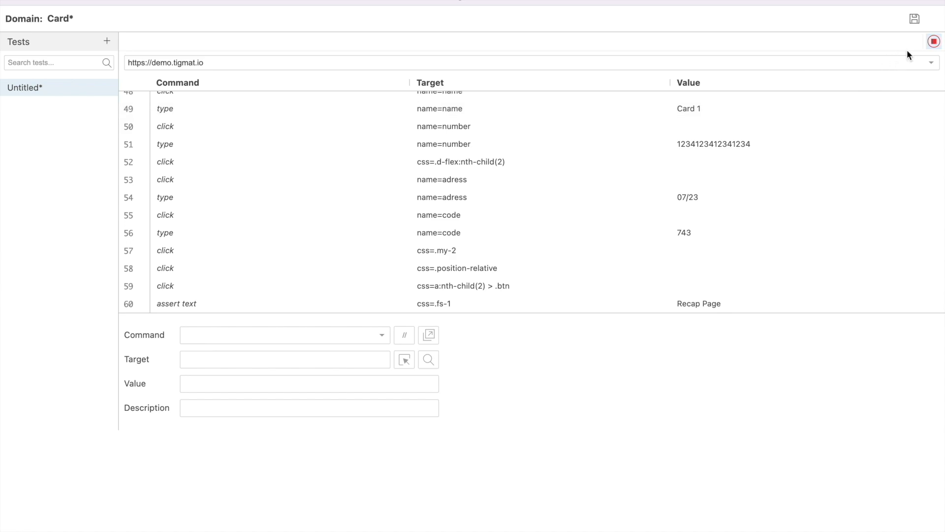
pyautogui.click(934, 42)
pyautogui.write('Account')
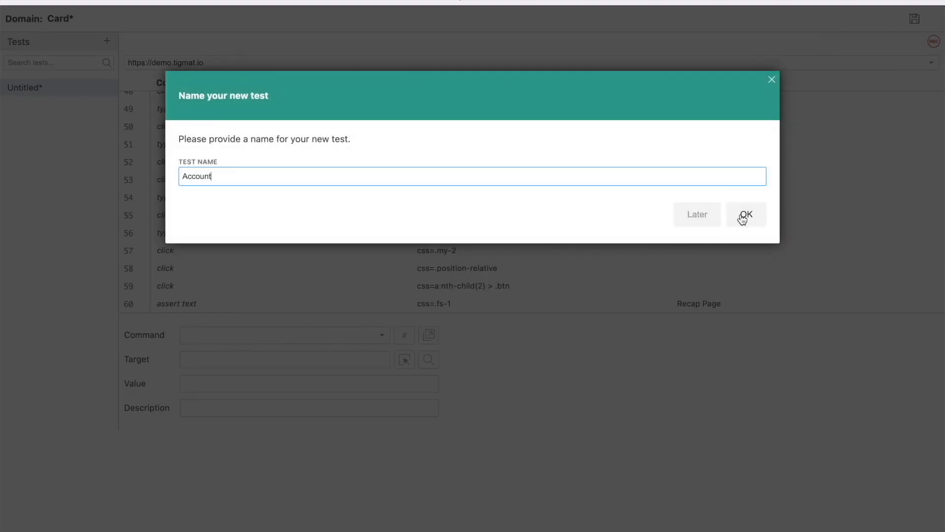
pyautogui.click(743, 216)
pyautogui.click(915, 19)
# - Close the recorder window and rename the Account test to Create Account in the Card domain
pyautogui.click(590, 65)
pyautogui.click(12, 2)
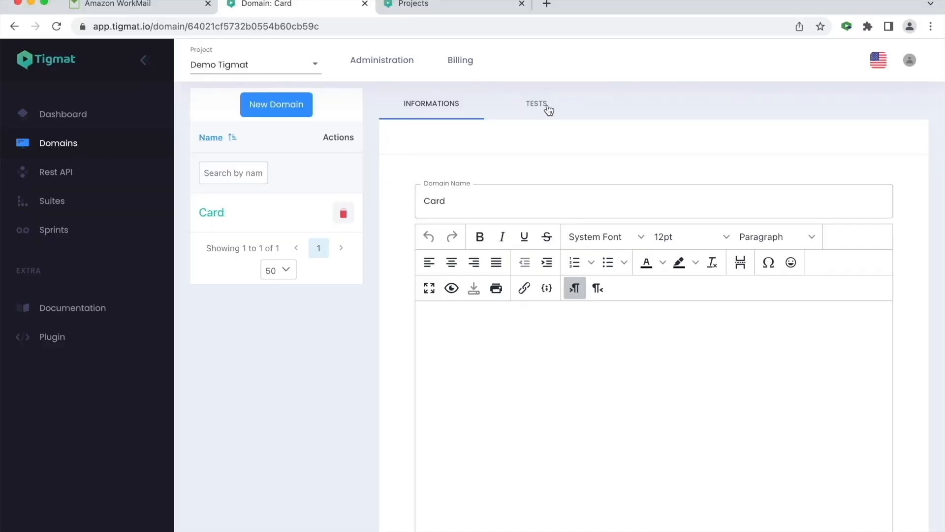
pyautogui.click(542, 105)
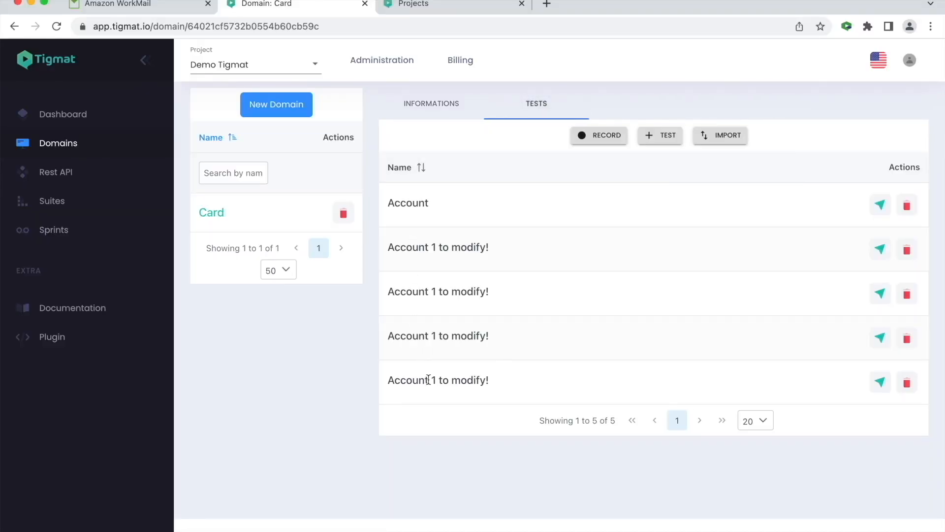
pyautogui.click(880, 204)
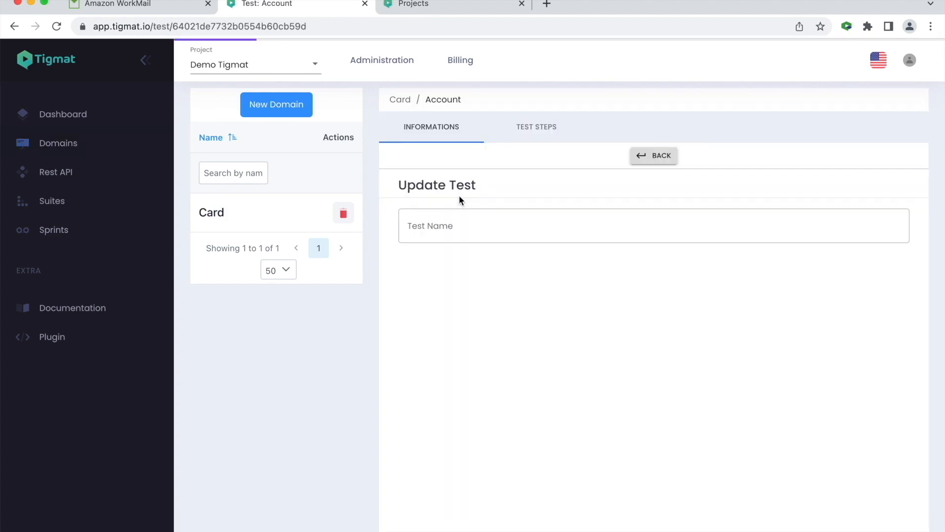
pyautogui.click(408, 224)
pyautogui.write('C')
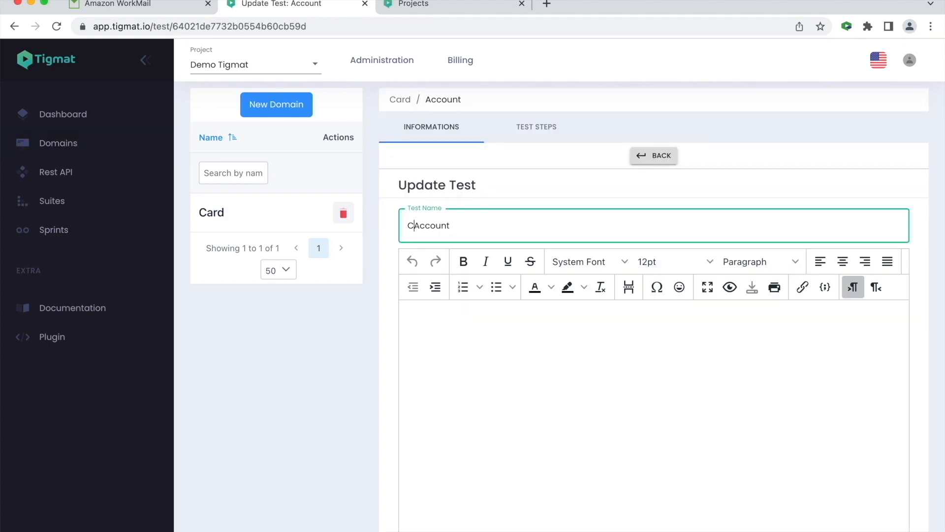
pyautogui.write('reate')
pyautogui.click(561, 202)
pyautogui.click(660, 156)
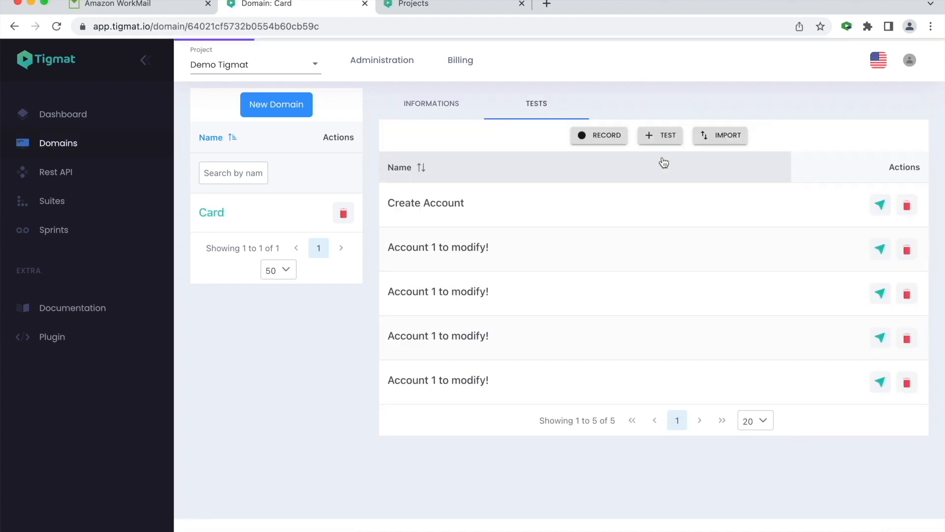
# - Rename the second Account 1 to modify! test to Connection and return to the tests list
pyautogui.click(880, 249)
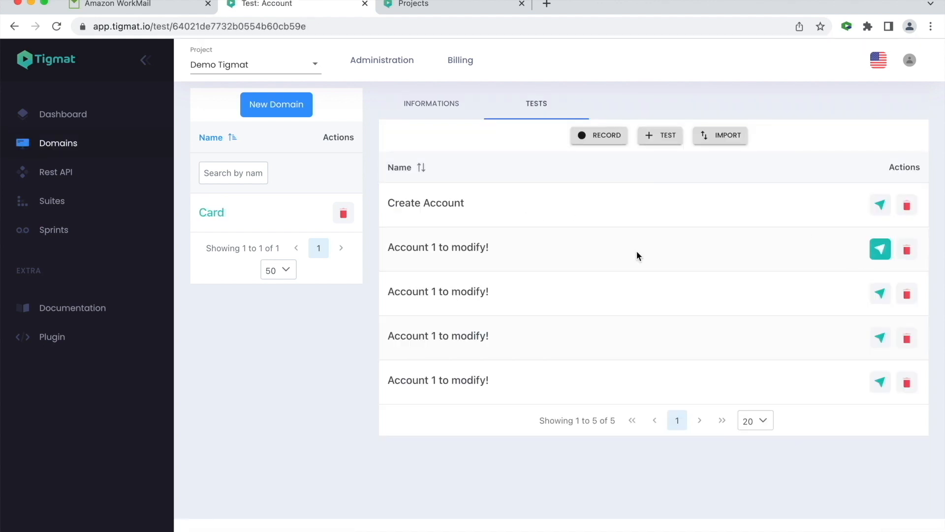
pyautogui.click(475, 227)
pyautogui.press('super+a')
pyautogui.write('Conne')
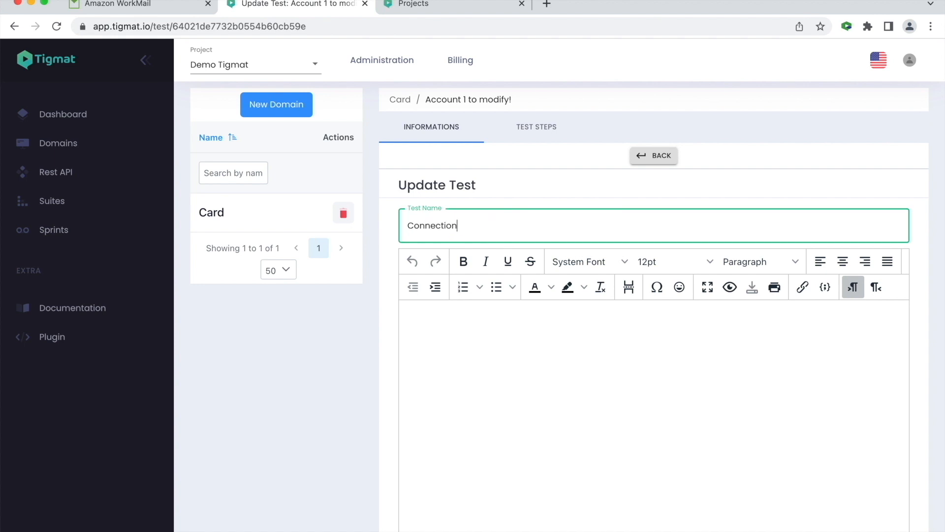
pyautogui.click(641, 180)
pyautogui.click(654, 156)
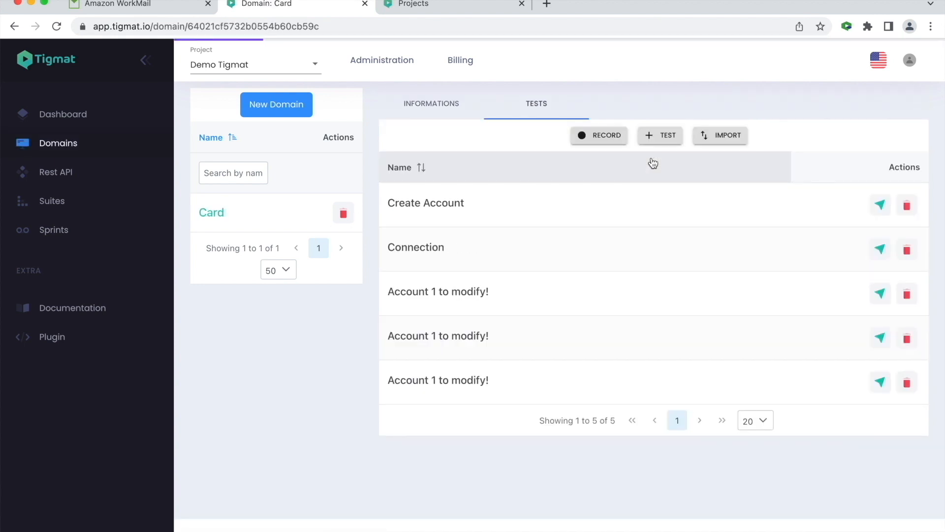
# - Open the next Account 1 to modify! test, review its recorded steps, and rename it Detail
pyautogui.click(879, 295)
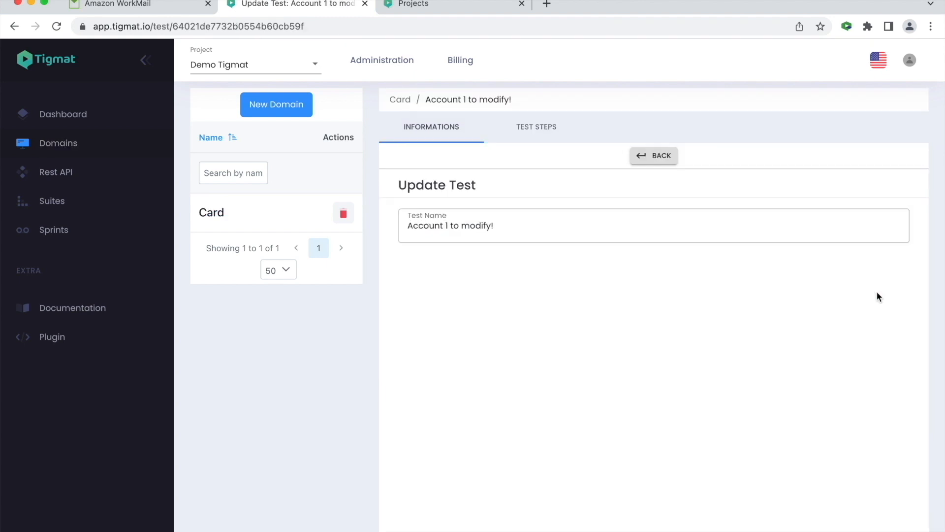
pyautogui.click(544, 129)
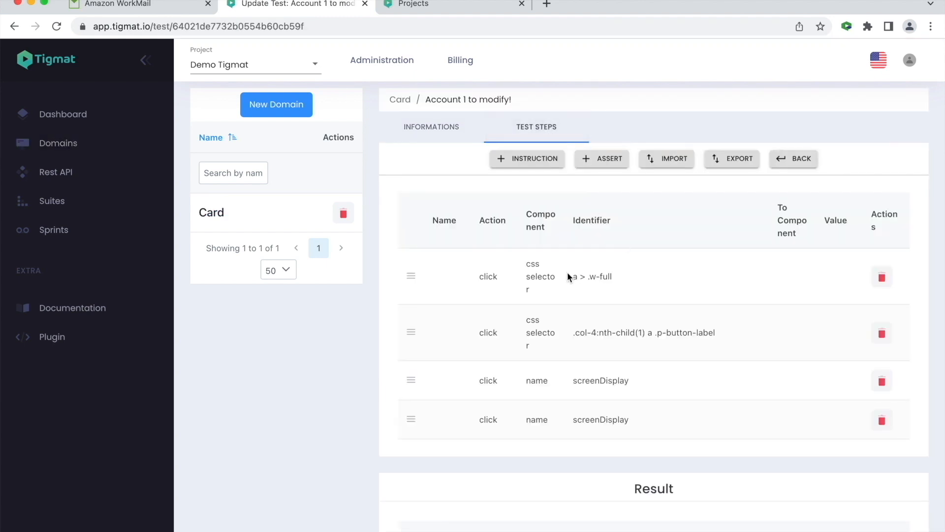
pyautogui.scroll(-3, 532, 349)
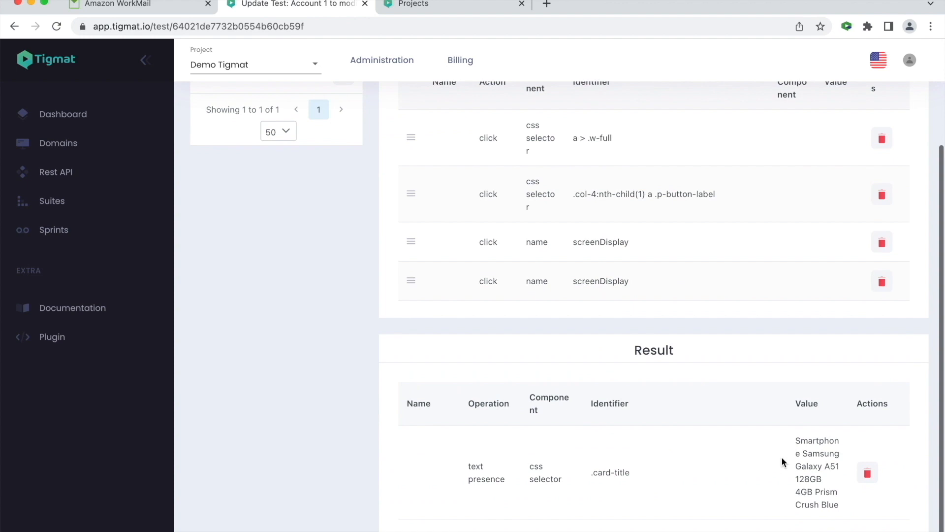
pyautogui.scroll(5, 799, 465)
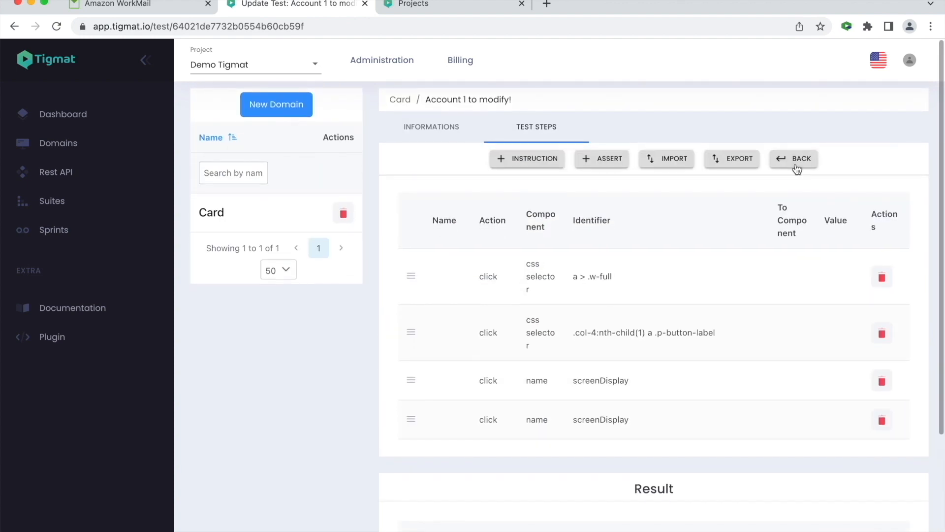
pyautogui.click(446, 133)
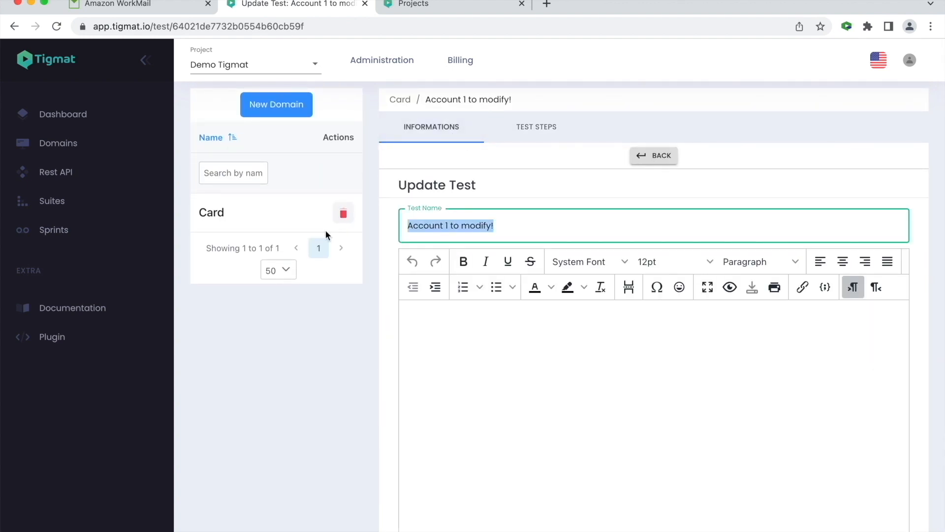
pyautogui.write('Detail')
pyautogui.click(653, 155)
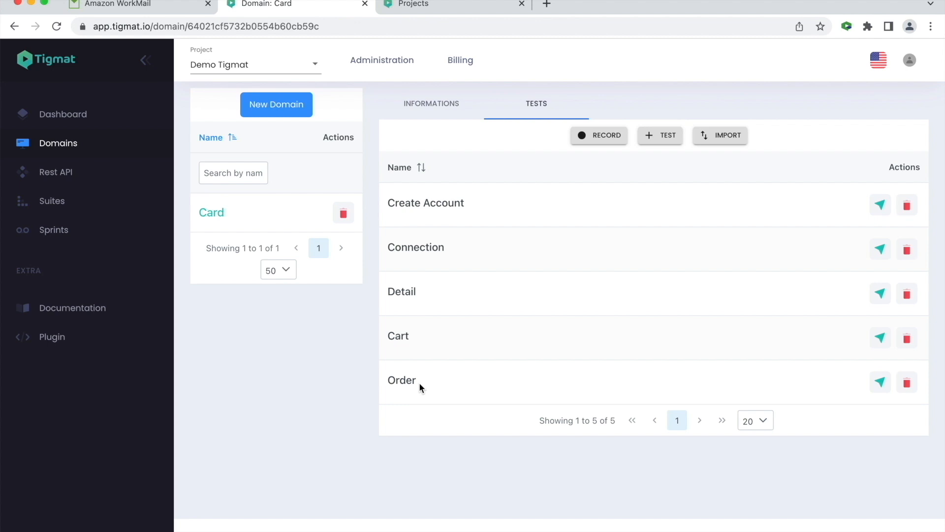
# - Create a new suite named Order and open its test cases
pyautogui.click(51, 201)
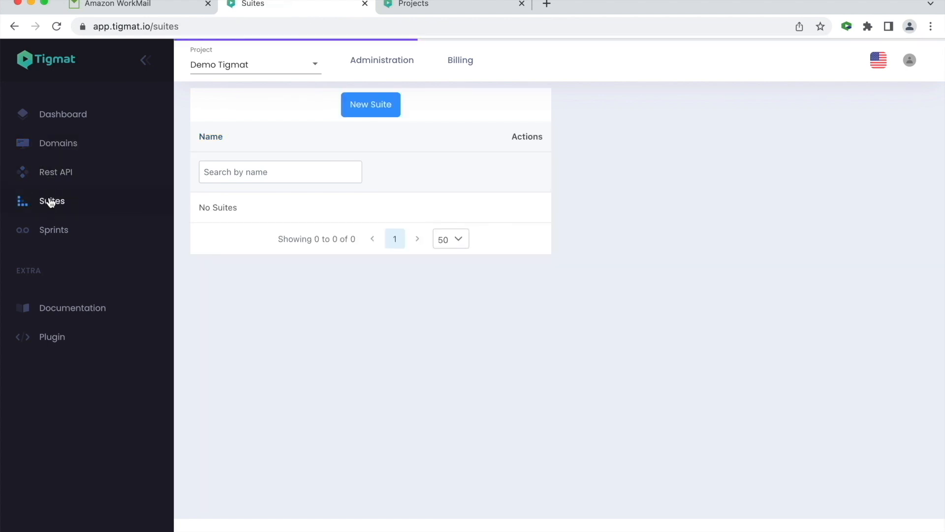
pyautogui.click(379, 105)
pyautogui.click(337, 184)
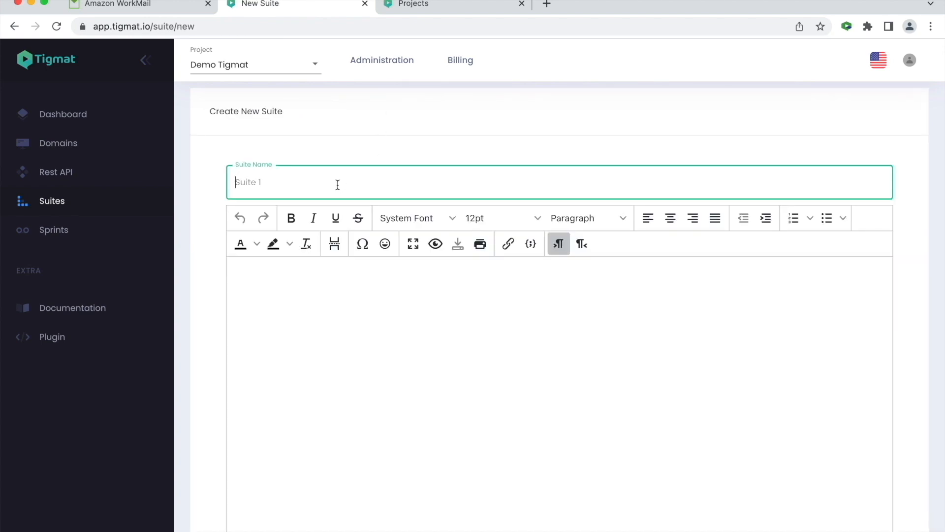
pyautogui.write('Order')
pyautogui.press('Return')
pyautogui.click(547, 106)
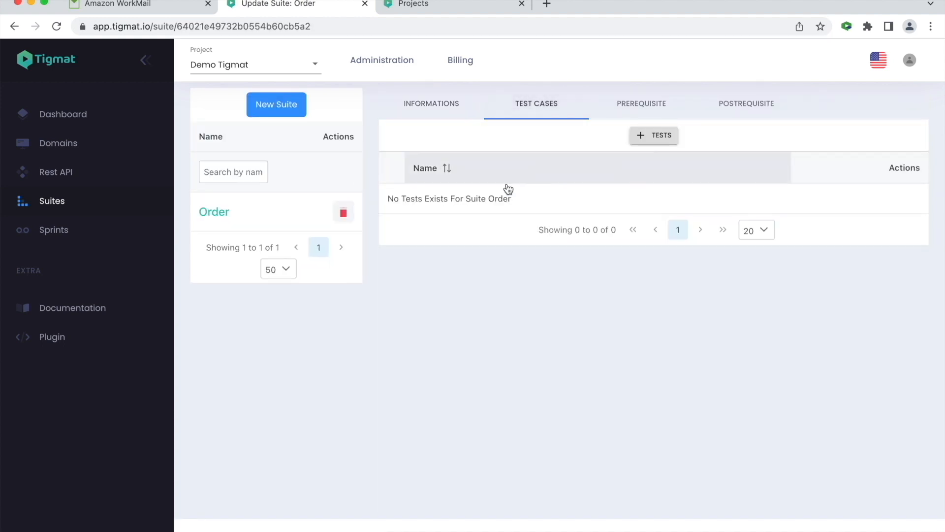
# - Add all tests of the Card domain to the Order suite and place Order before Cart
pyautogui.click(652, 135)
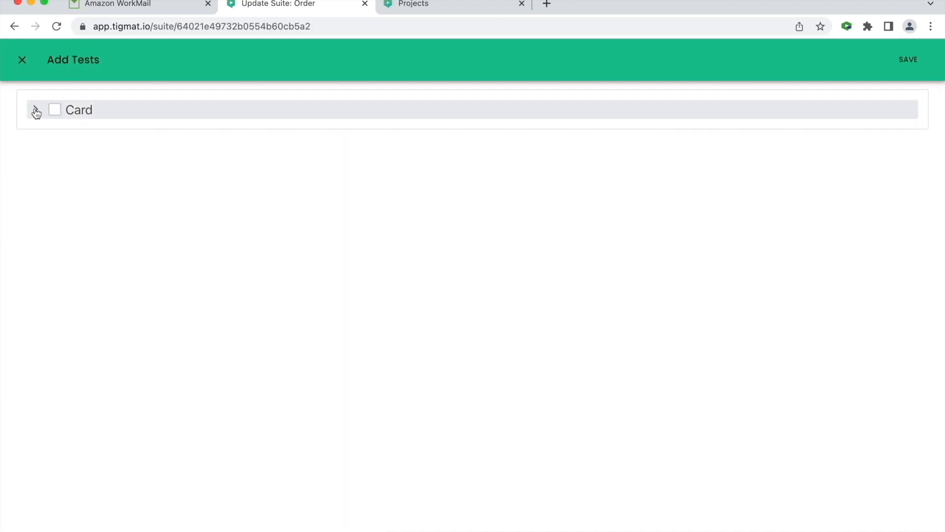
pyautogui.click(36, 110)
pyautogui.click(55, 110)
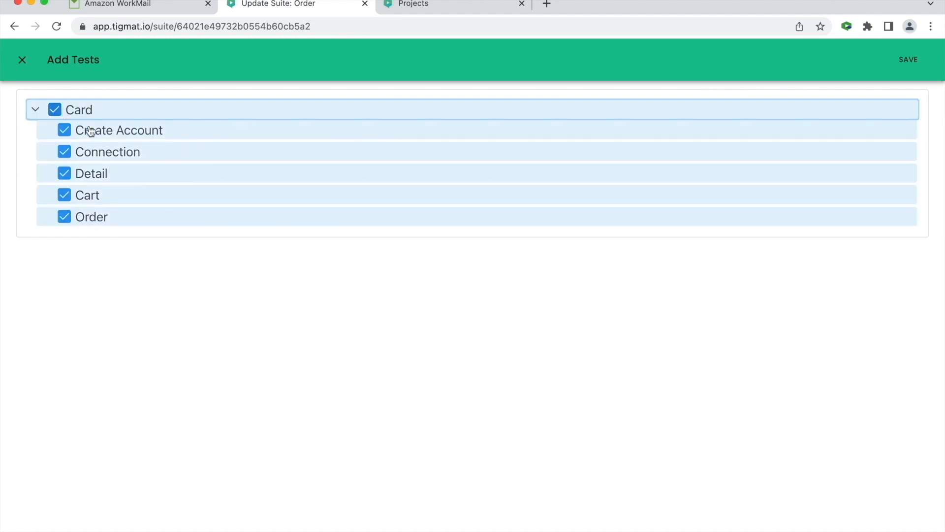
pyautogui.click(908, 60)
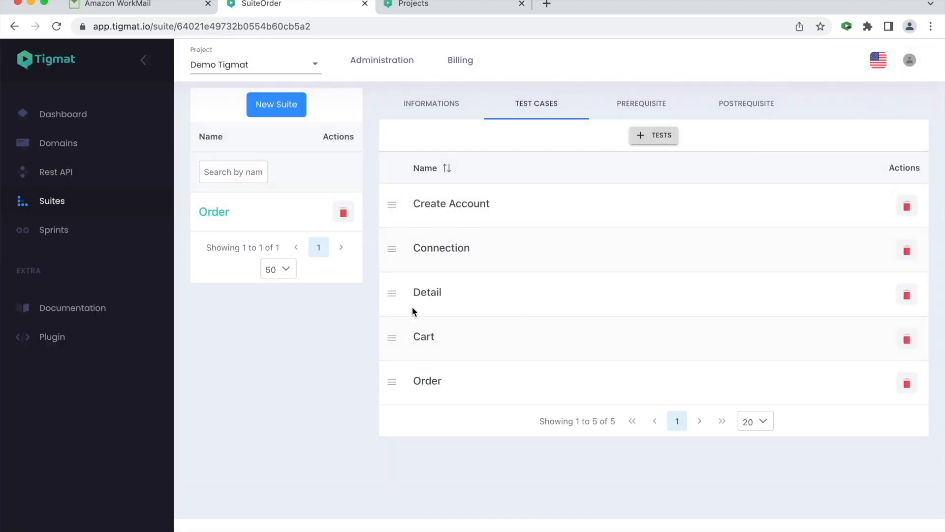
pyautogui.moveTo(395, 386)
pyautogui.mouseDown()
pyautogui.moveTo(393, 331)
pyautogui.moveTo(387, 397)
pyautogui.moveTo(399, 400)
pyautogui.moveTo(394, 389)
pyautogui.mouseUp()
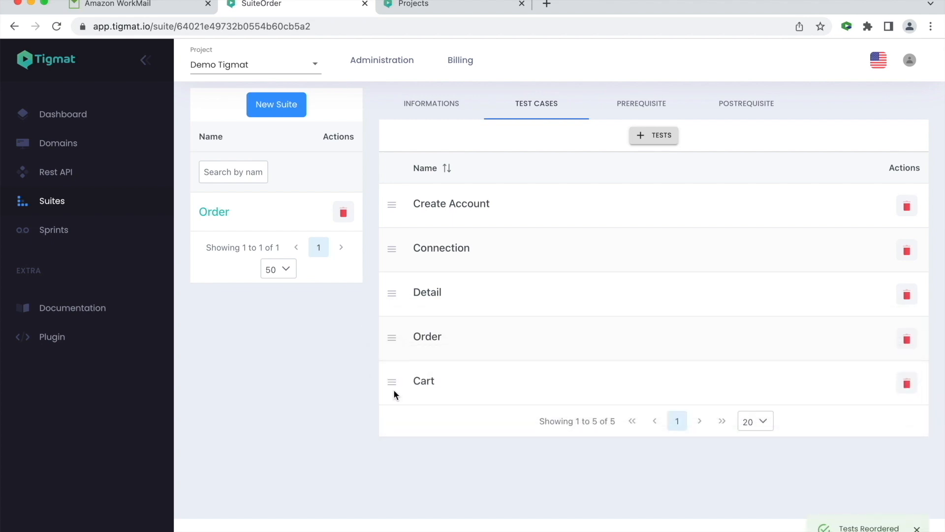
pyautogui.moveTo(393, 350); pyautogui.dragTo(394, 386)
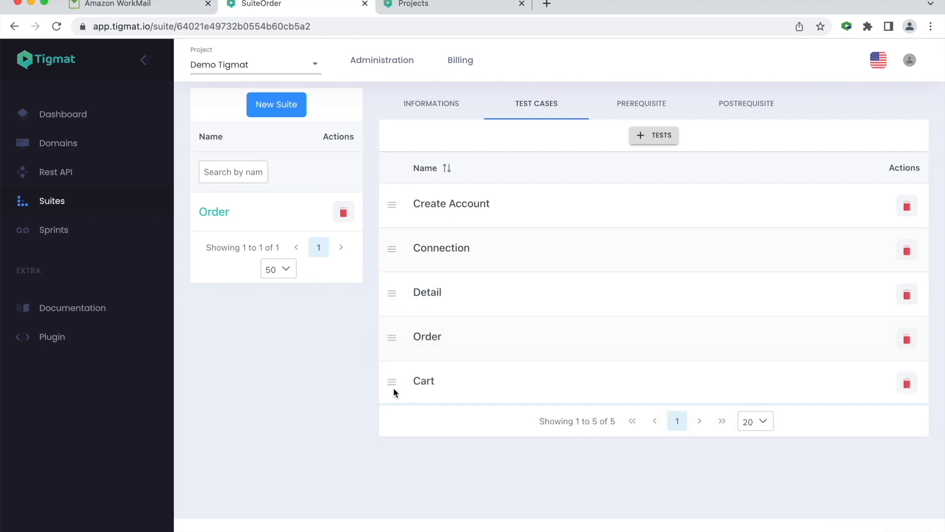
# - Create a new sprint named Sprint 1
pyautogui.click(65, 231)
pyautogui.click(359, 117)
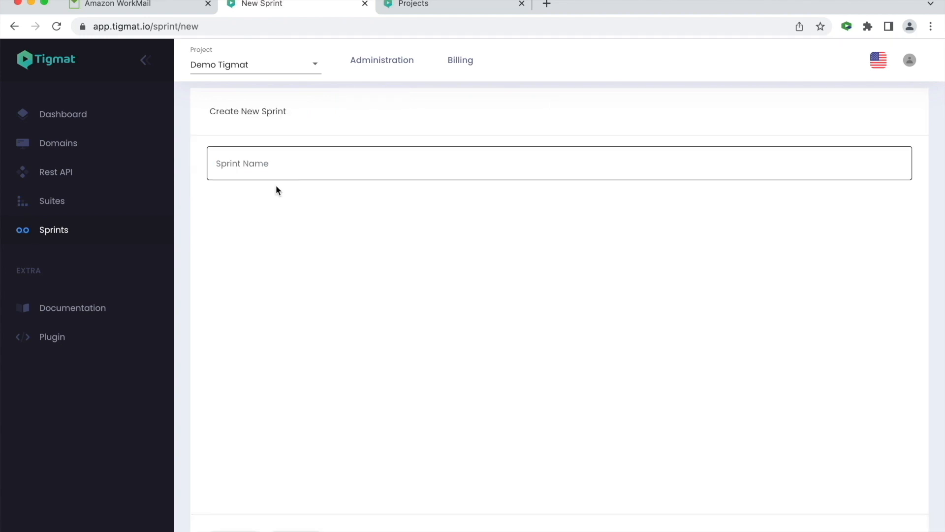
pyautogui.click(258, 166)
pyautogui.write('S')
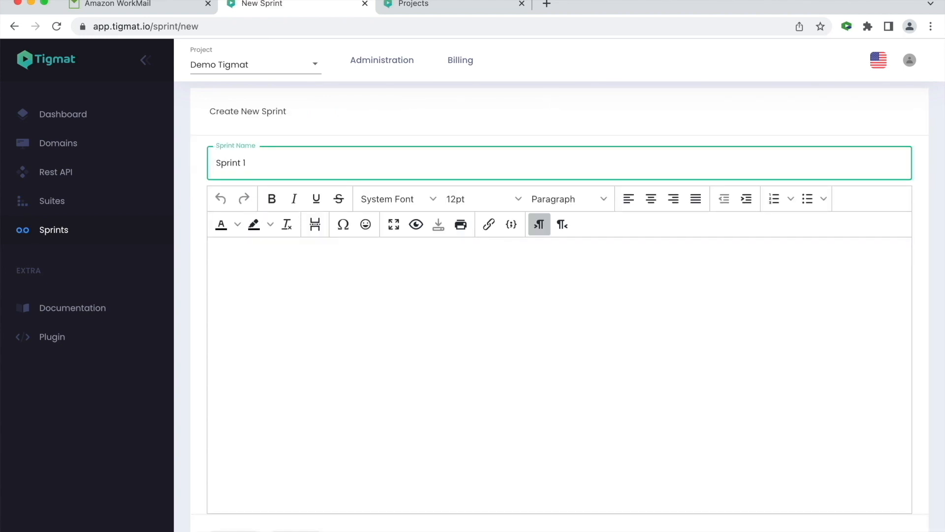
pyautogui.write('print 1')
pyautogui.press('Return')
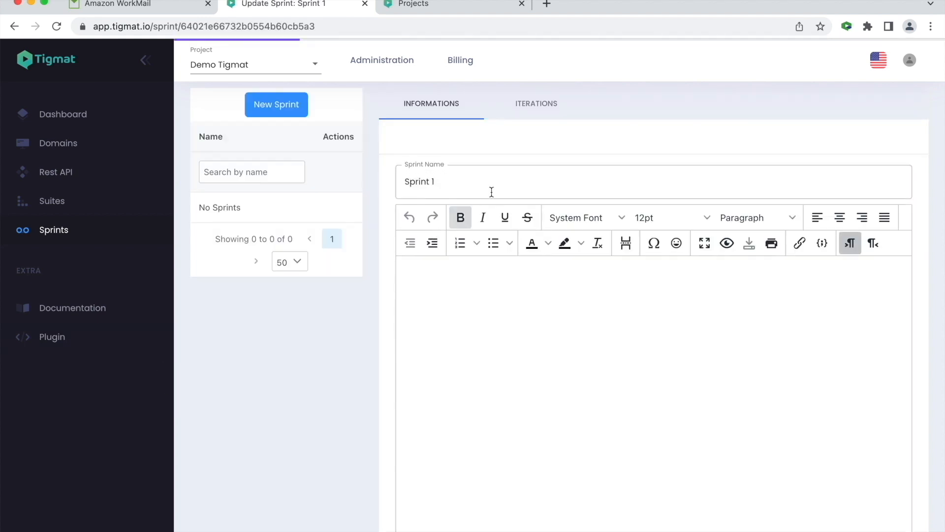
# - Add an iteration to Sprint 1 running on Windows with Firefox, Latest version
pyautogui.click(542, 106)
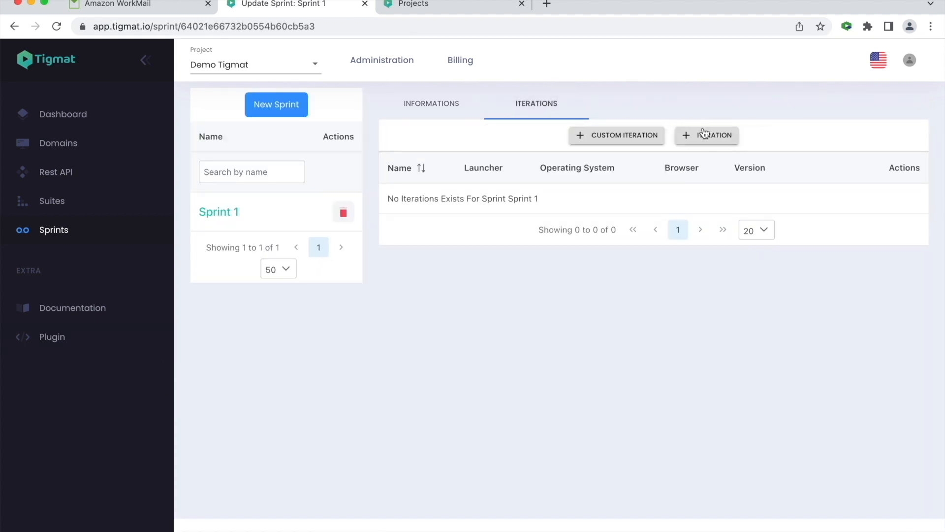
pyautogui.click(705, 135)
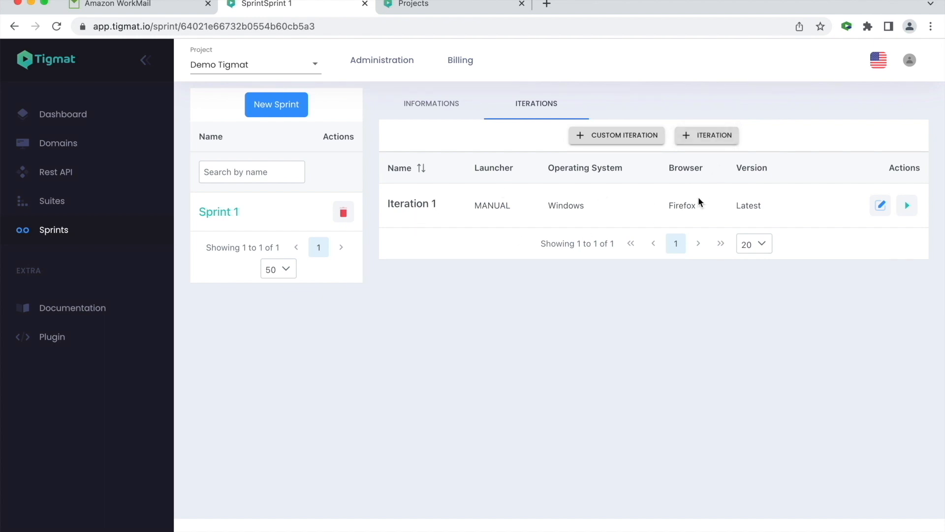
pyautogui.click(881, 206)
pyautogui.click(581, 206)
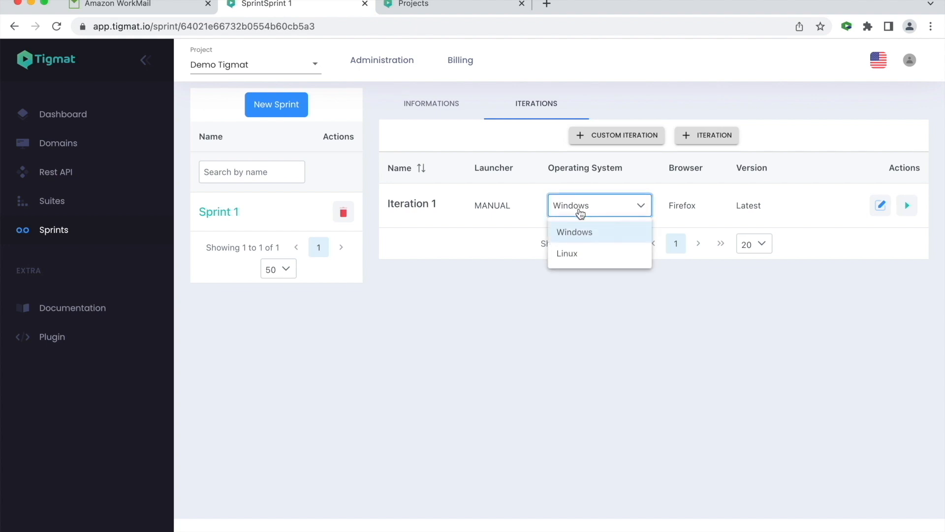
pyautogui.click(689, 203)
pyautogui.click(689, 204)
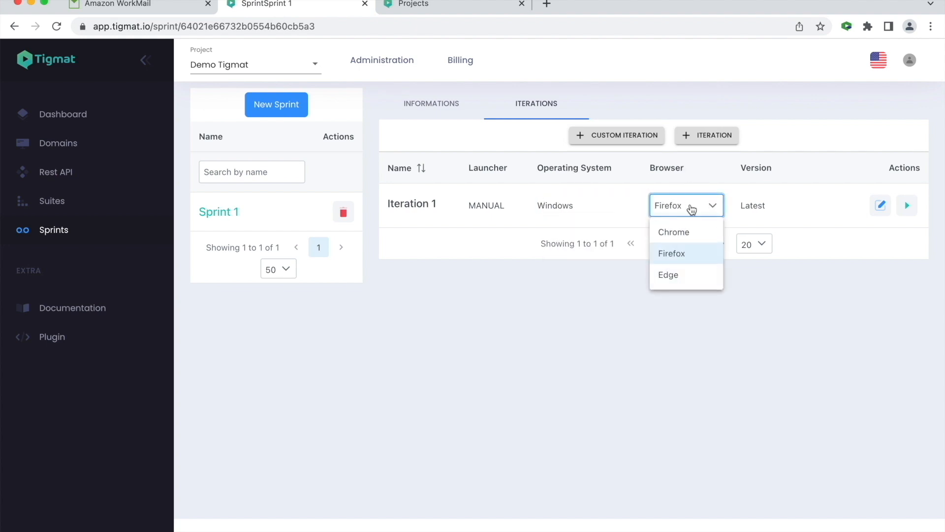
pyautogui.click(753, 204)
pyautogui.click(754, 209)
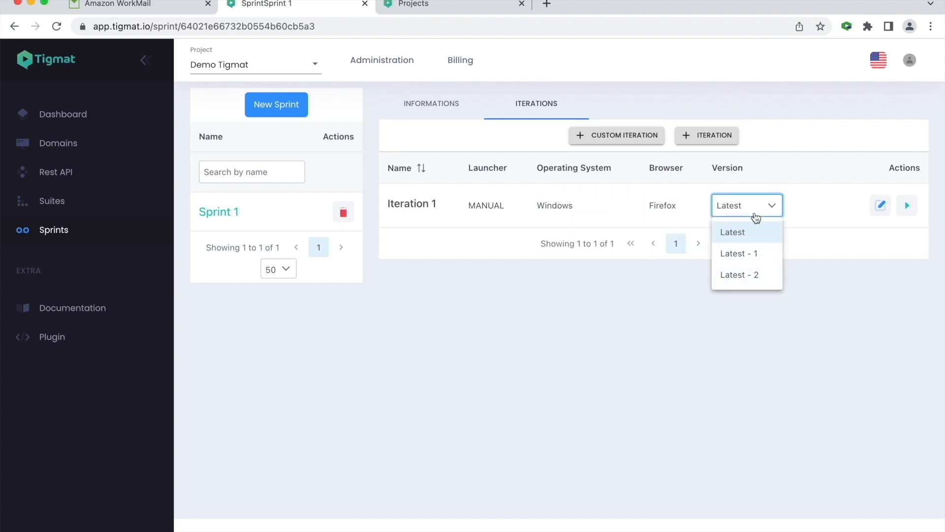
pyautogui.click(650, 341)
# - Open Iteration 1 and check which suites are assigned to it
pyautogui.click(881, 205)
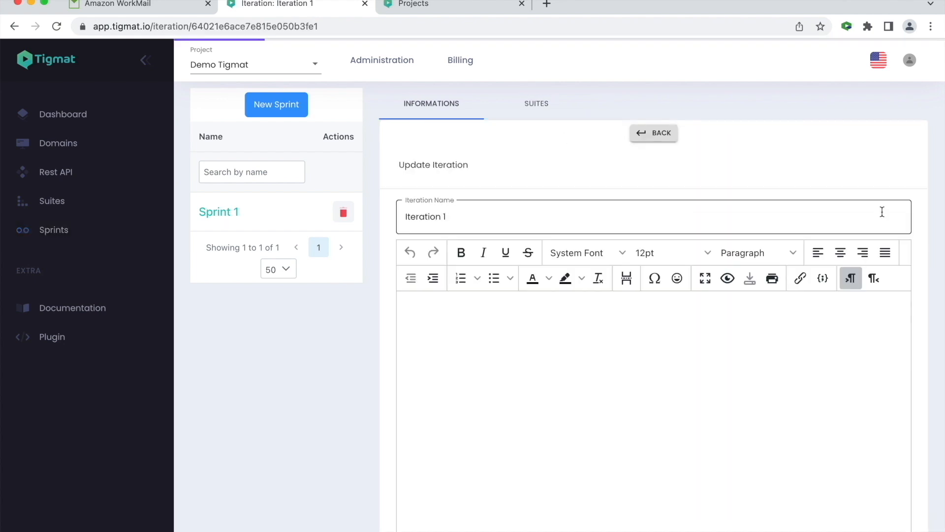
pyautogui.click(539, 107)
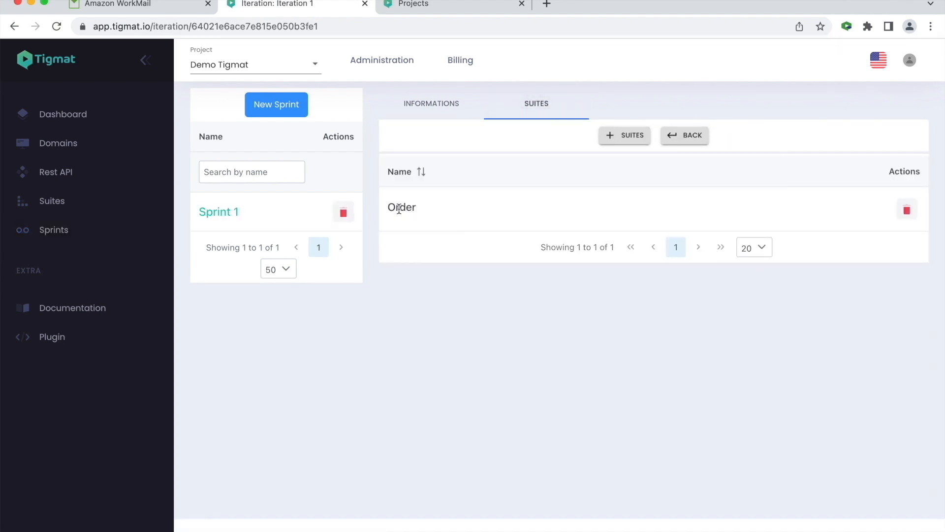
pyautogui.click(686, 135)
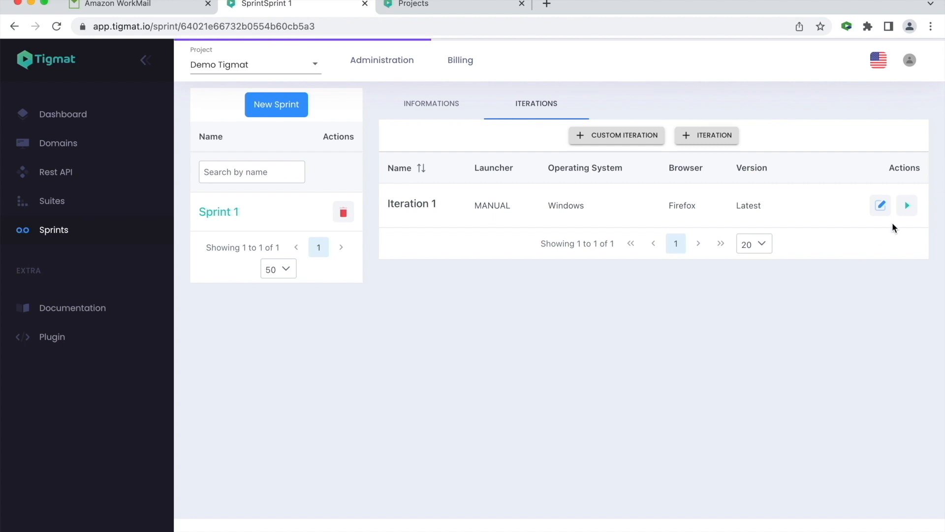
# - Run Iteration 1 and open its report, expanding the Order suite's per-test details
pyautogui.click(907, 206)
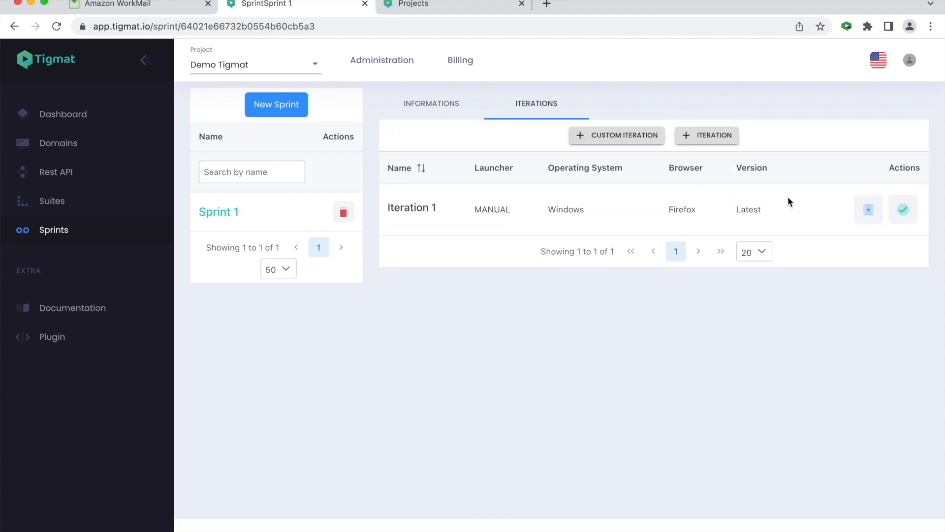
pyautogui.click(903, 211)
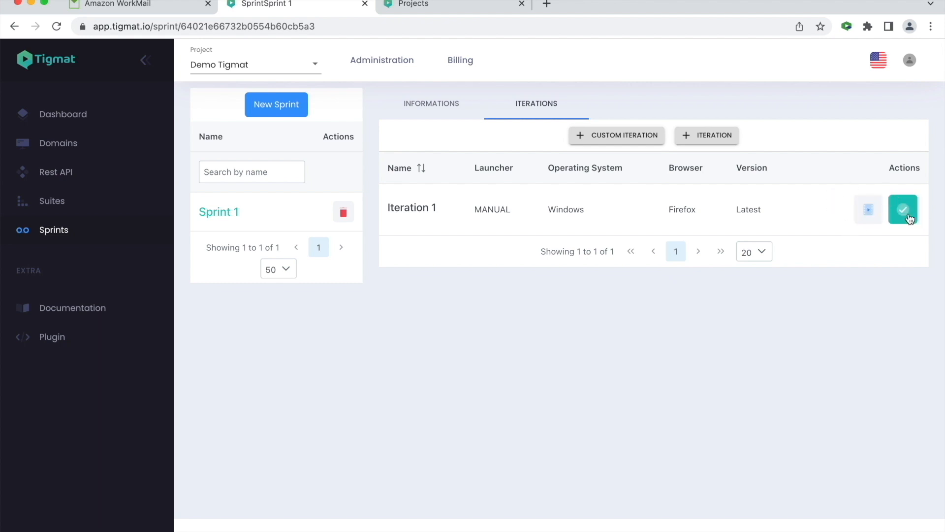
pyautogui.moveTo(228, 175); pyautogui.dragTo(257, 179)
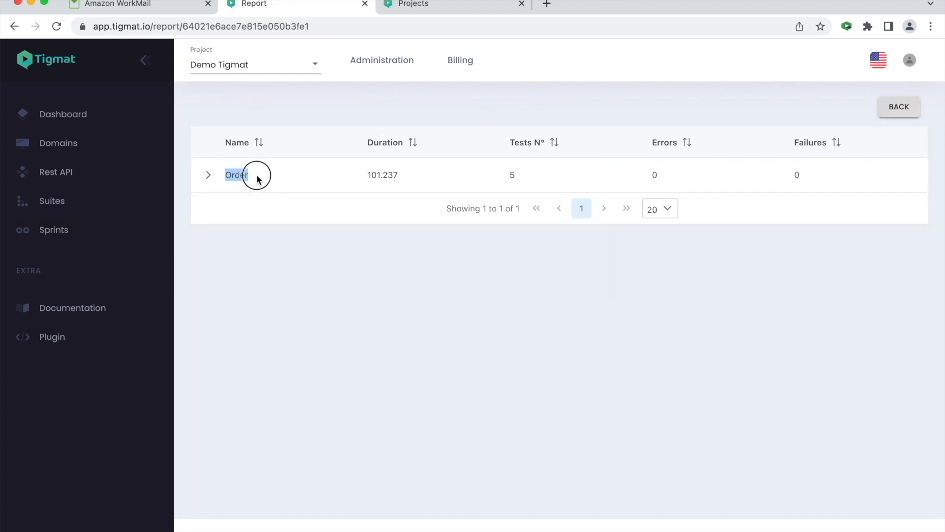
pyautogui.click(208, 176)
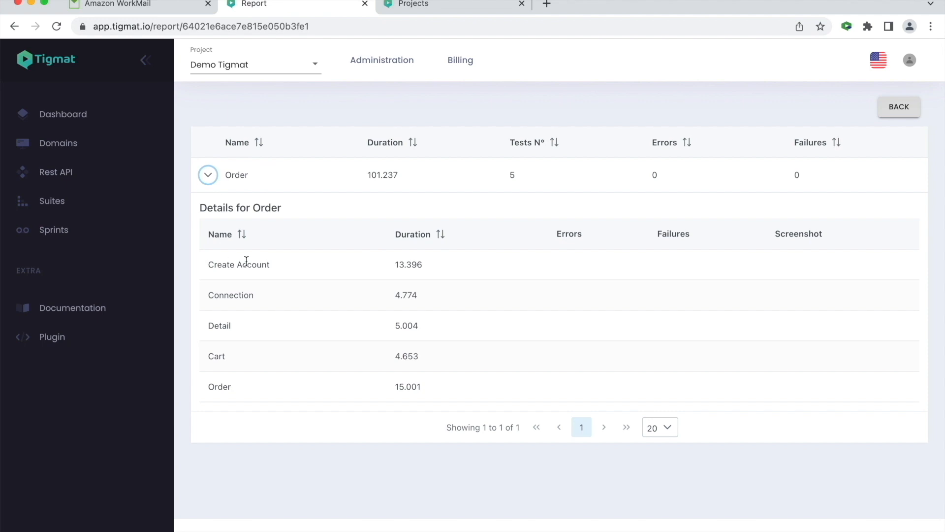
pyautogui.click(895, 105)
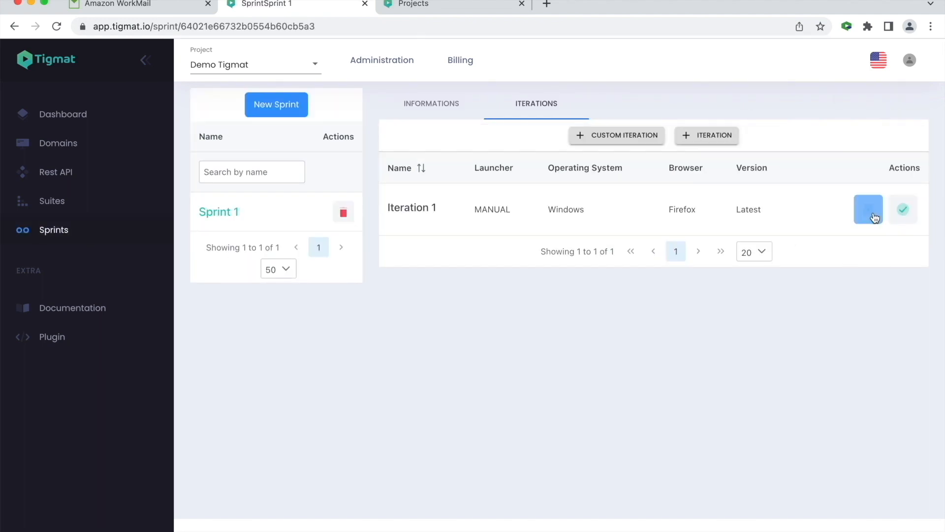
# - View the iteration's captured screenshot and close it
pyautogui.click(869, 210)
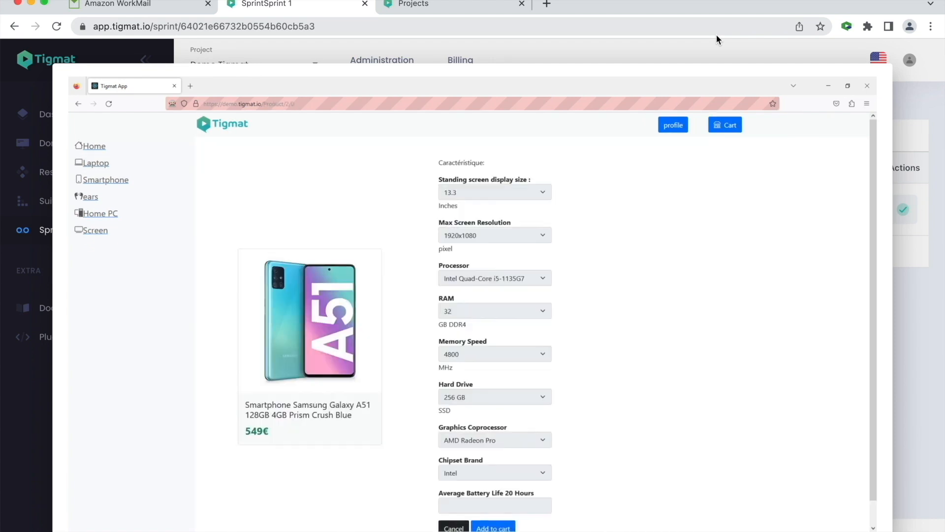
pyautogui.click(690, 48)
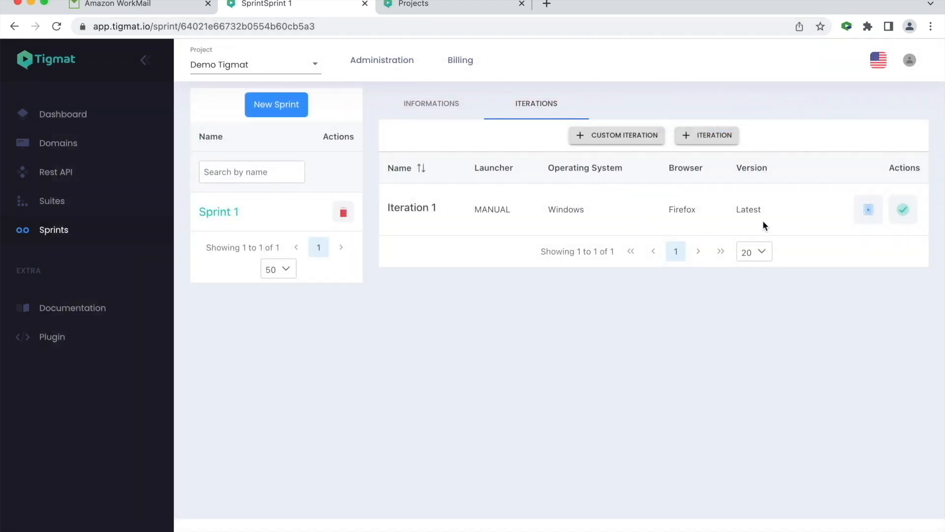